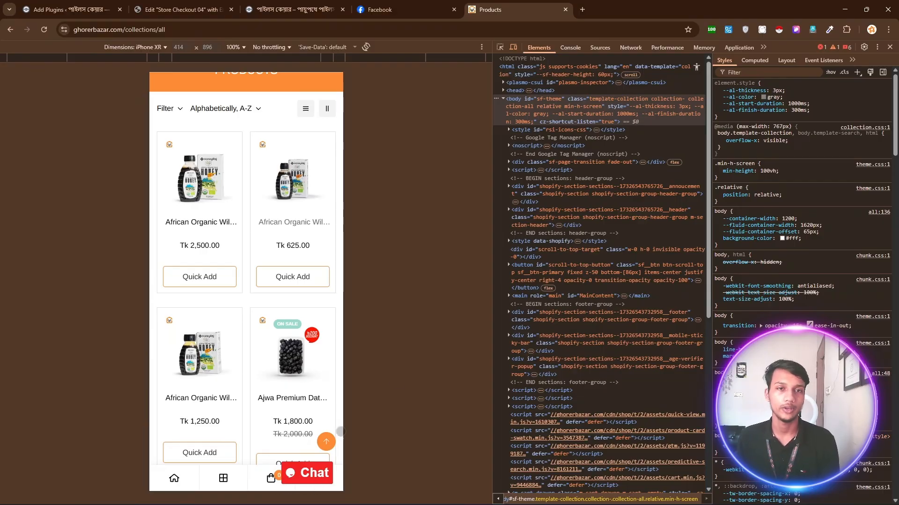
Scroll the shop's mobile product preview back to its top header and switch to the Add Plugins tab.
{"action": "scroll", "coordinate": [284, 318], "scroll_direction": "up", "scroll_amount": 1}
{"action": "scroll", "coordinate": [283, 319], "scroll_direction": "up", "scroll_amount": 2}
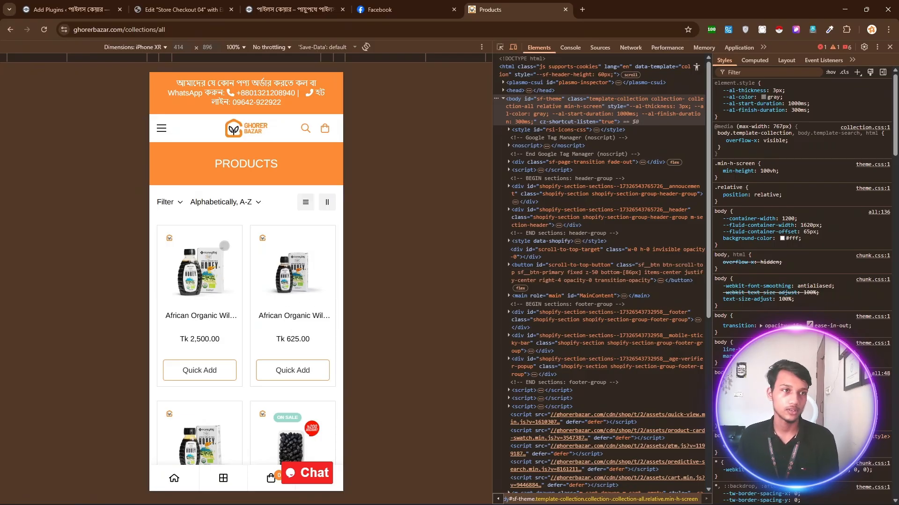
{"action": "left_click", "coordinate": [70, 10]}
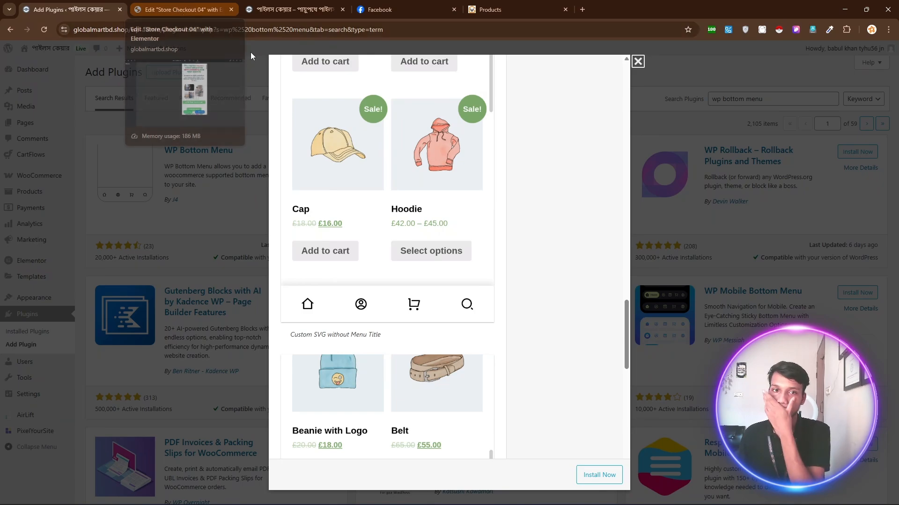
Close the details modal, browse the 'wp bottom menu' results, and open WP Bottom Menu's details.
{"action": "left_click", "coordinate": [637, 61]}
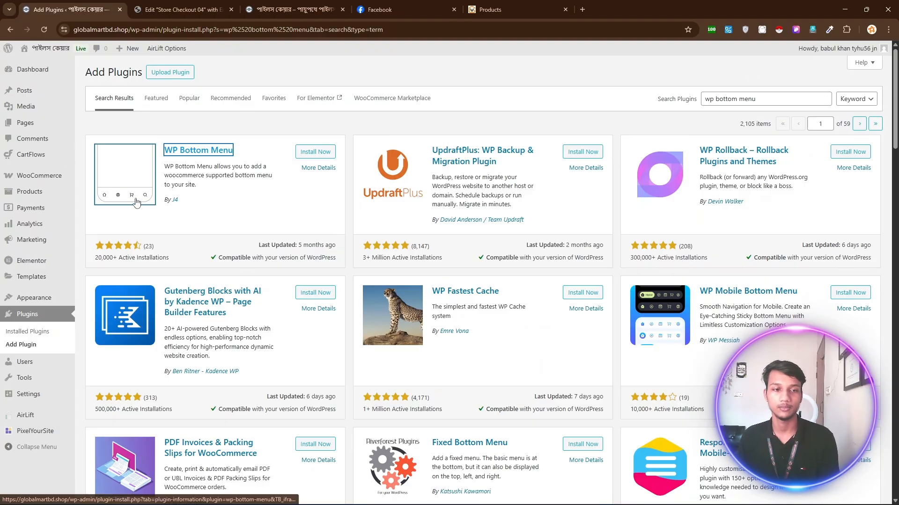
{"action": "scroll", "coordinate": [724, 354], "scroll_direction": "down", "scroll_amount": 1}
{"action": "scroll", "coordinate": [655, 328], "scroll_direction": "down", "scroll_amount": 5}
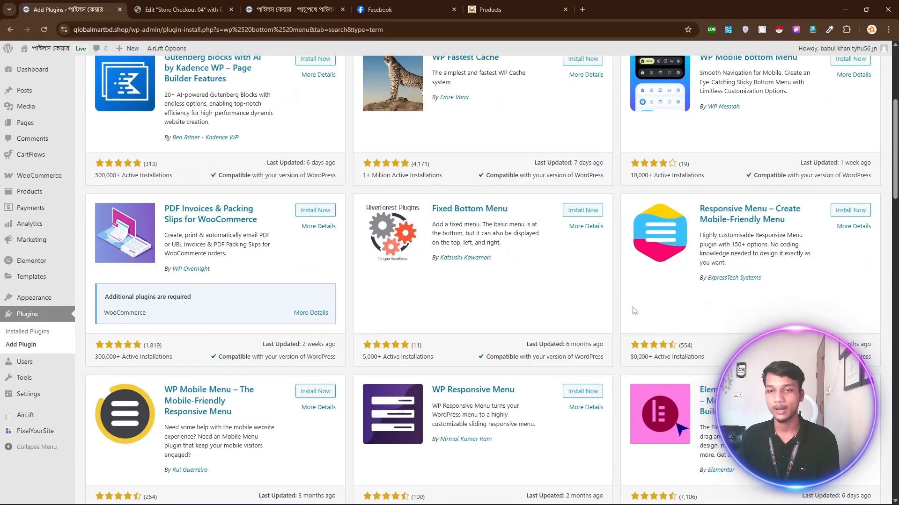
{"action": "scroll", "coordinate": [514, 307], "scroll_direction": "up", "scroll_amount": 6}
{"action": "scroll", "coordinate": [421, 306], "scroll_direction": "down", "scroll_amount": 3}
{"action": "scroll", "coordinate": [356, 307], "scroll_direction": "down", "scroll_amount": 3}
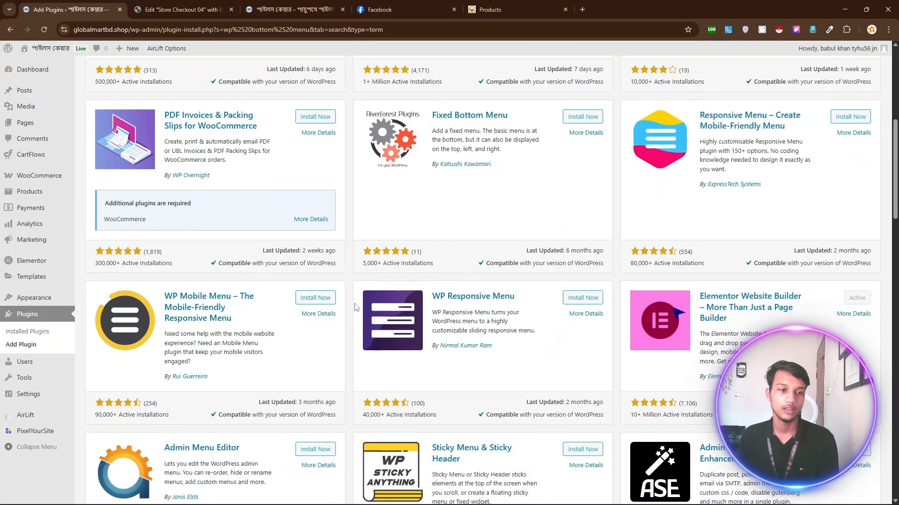
{"action": "scroll", "coordinate": [328, 281], "scroll_direction": "up", "scroll_amount": 7}
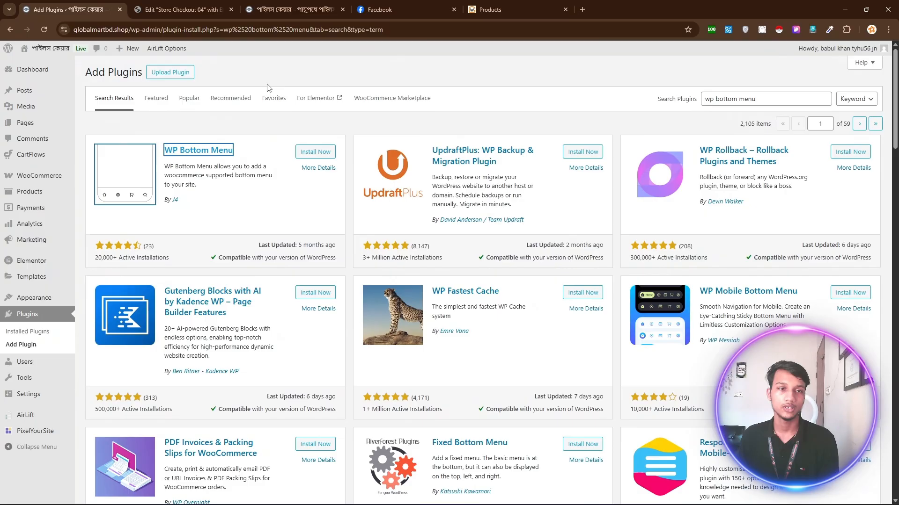
{"action": "left_click", "coordinate": [189, 151]}
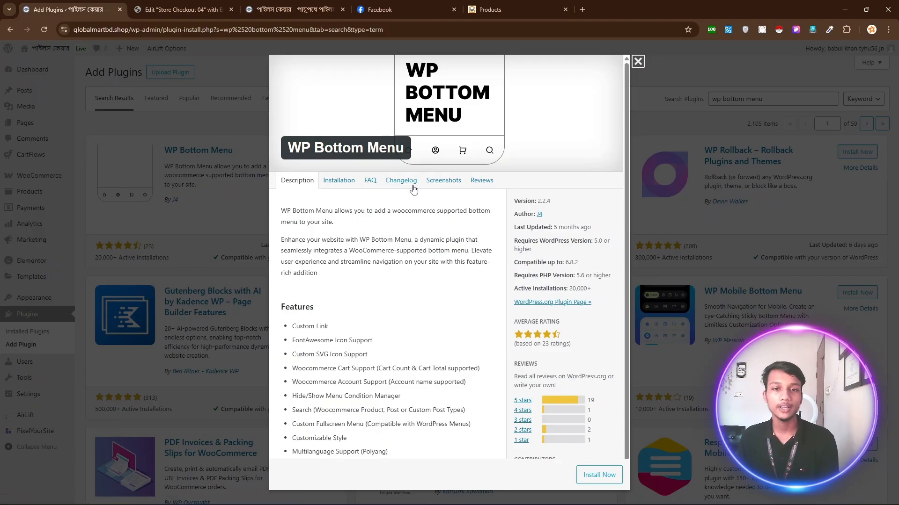
Scroll through WP Bottom Menu's screenshots, close the modal, and click Install Now.
{"action": "left_click", "coordinate": [443, 180]}
{"action": "scroll", "coordinate": [388, 233], "scroll_direction": "down", "scroll_amount": 5}
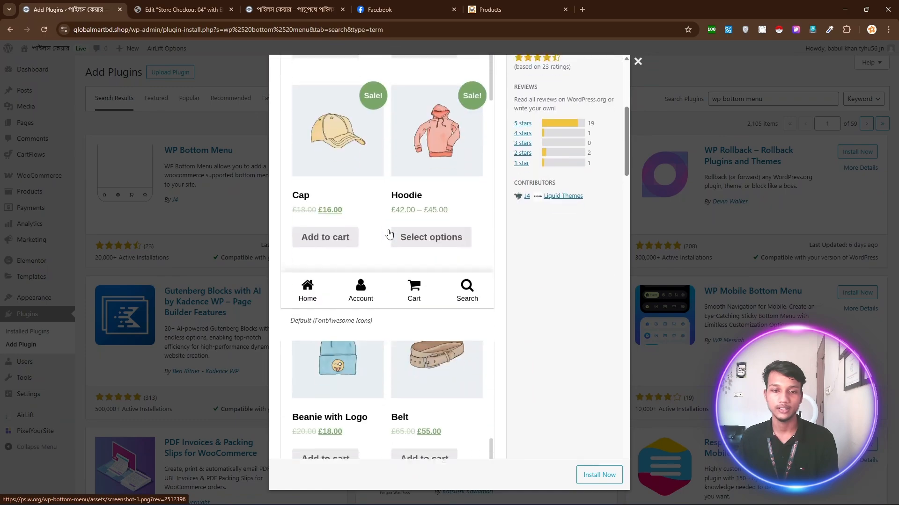
{"action": "scroll", "coordinate": [389, 233], "scroll_direction": "down", "scroll_amount": 2}
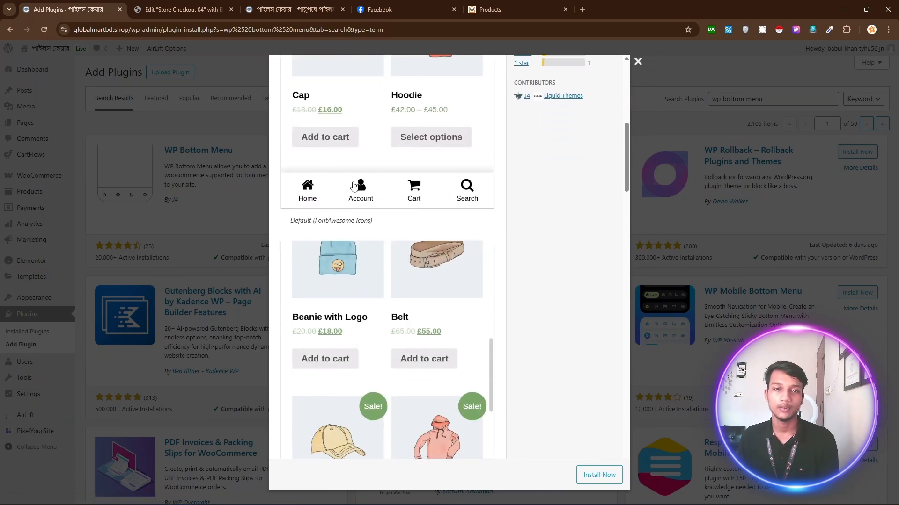
{"action": "scroll", "coordinate": [407, 216], "scroll_direction": "down", "scroll_amount": 10}
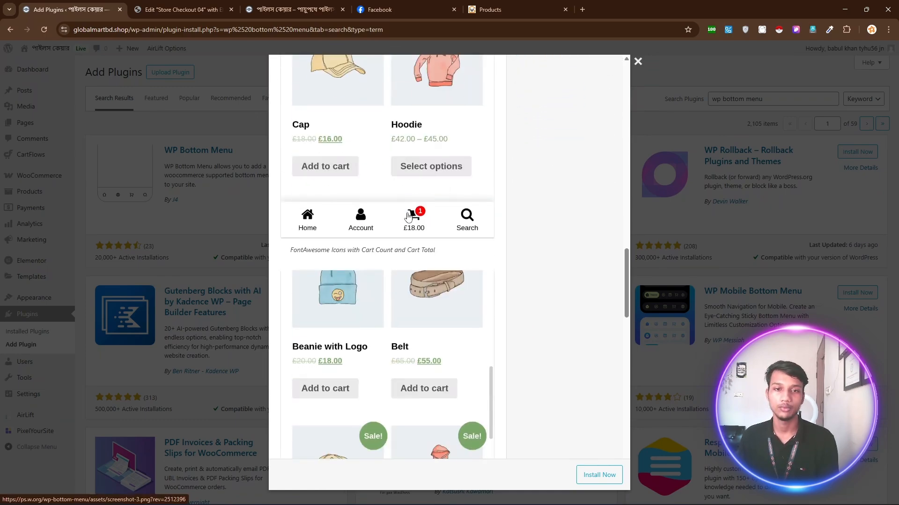
{"action": "scroll", "coordinate": [407, 215], "scroll_direction": "down", "scroll_amount": 10}
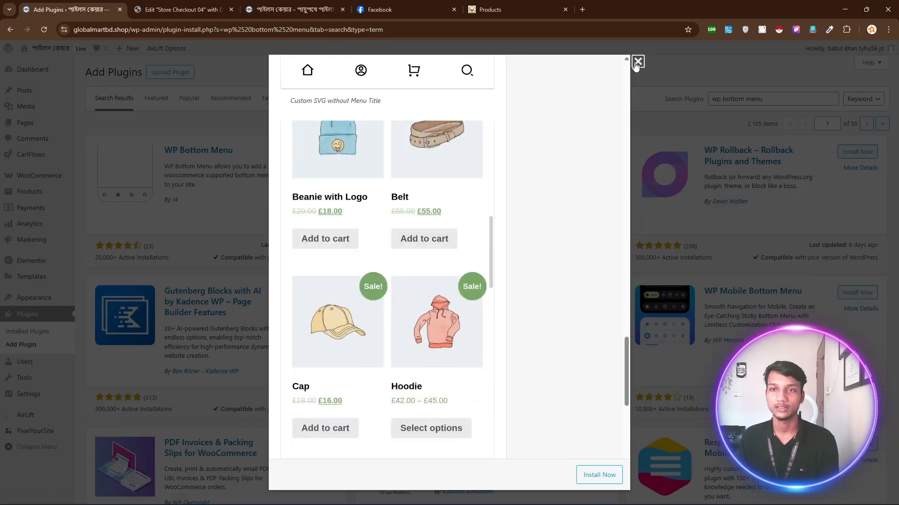
{"action": "left_click", "coordinate": [637, 64]}
{"action": "left_click", "coordinate": [333, 154]}
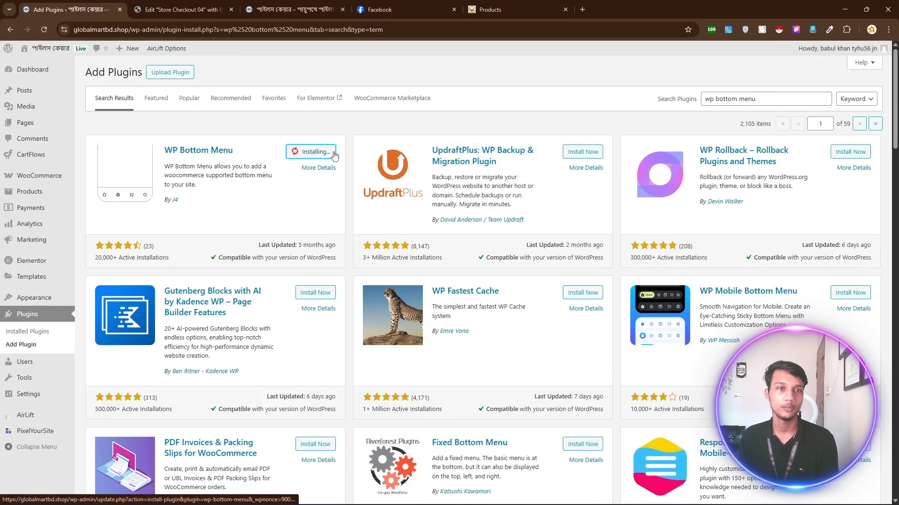
Reload the live store checkout page and inspect it in mobile device view.
{"action": "left_click", "coordinate": [295, 9]}
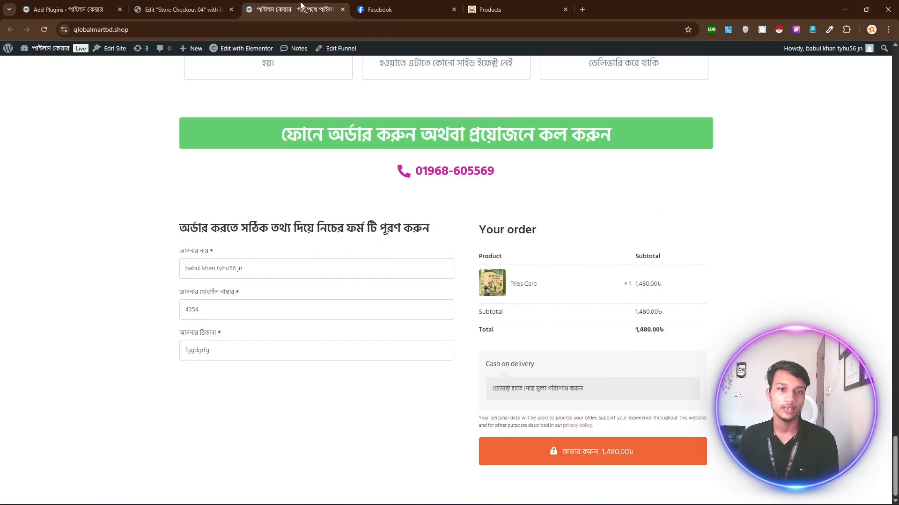
{"action": "scroll", "coordinate": [41, 71], "scroll_direction": "up", "scroll_amount": 1}
{"action": "right_click", "coordinate": [92, 158]}
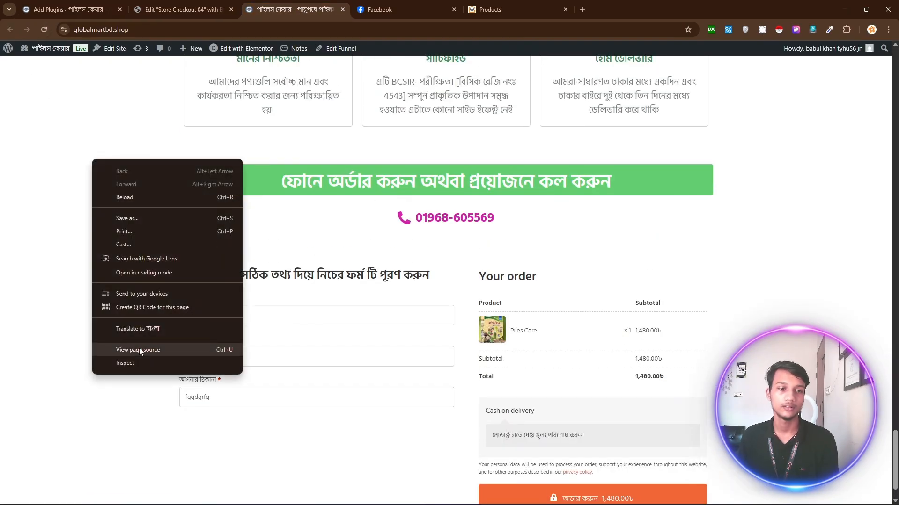
{"action": "left_click", "coordinate": [44, 30]}
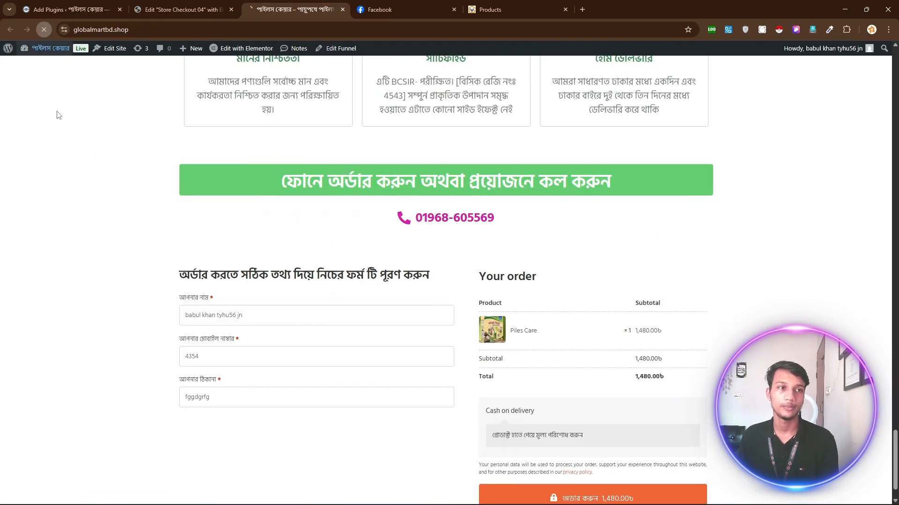
{"action": "right_click", "coordinate": [107, 106]}
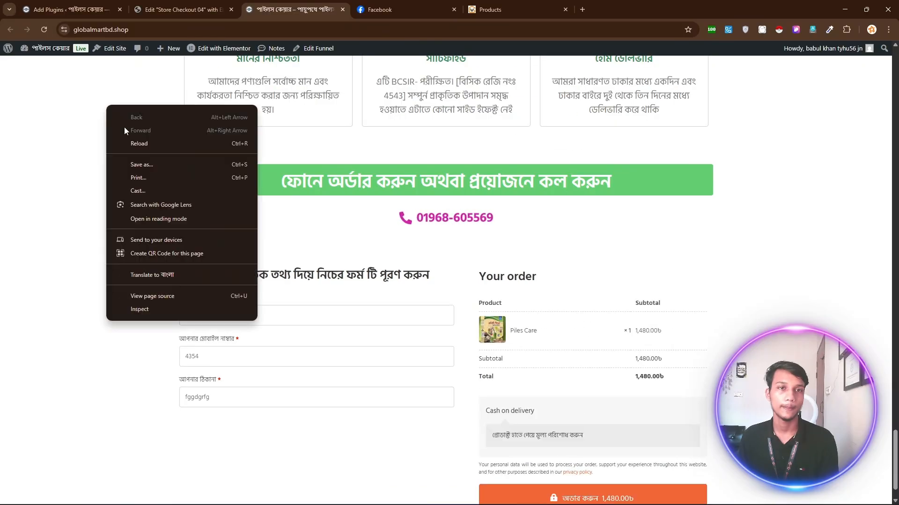
{"action": "left_click", "coordinate": [140, 309]}
{"action": "scroll", "coordinate": [239, 328], "scroll_direction": "down", "scroll_amount": 10}
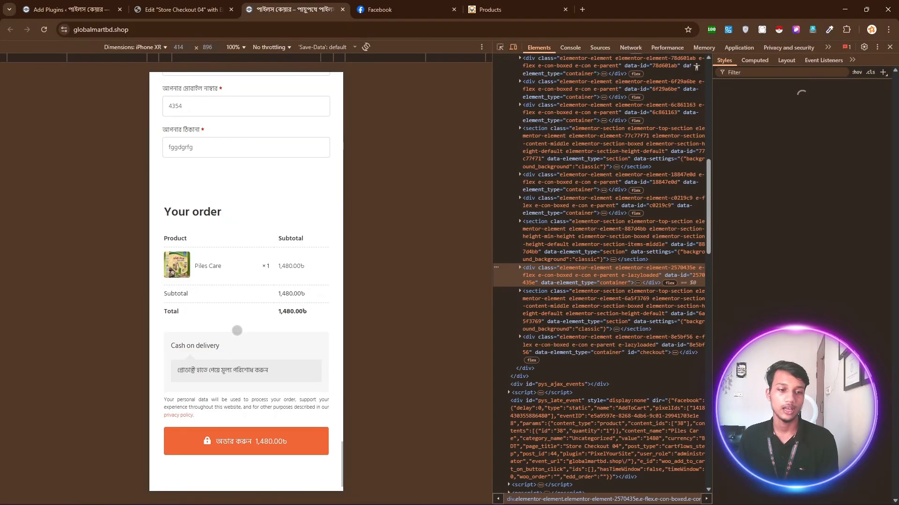
Activate WP Bottom Menu from the search results, then switch to the Store Checkout 04 editor.
{"action": "left_click", "coordinate": [65, 10]}
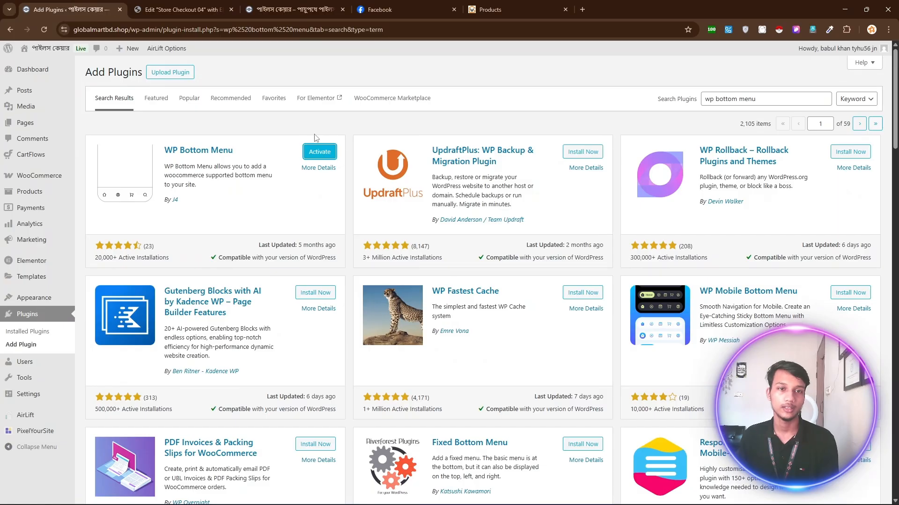
{"action": "left_click", "coordinate": [322, 157]}
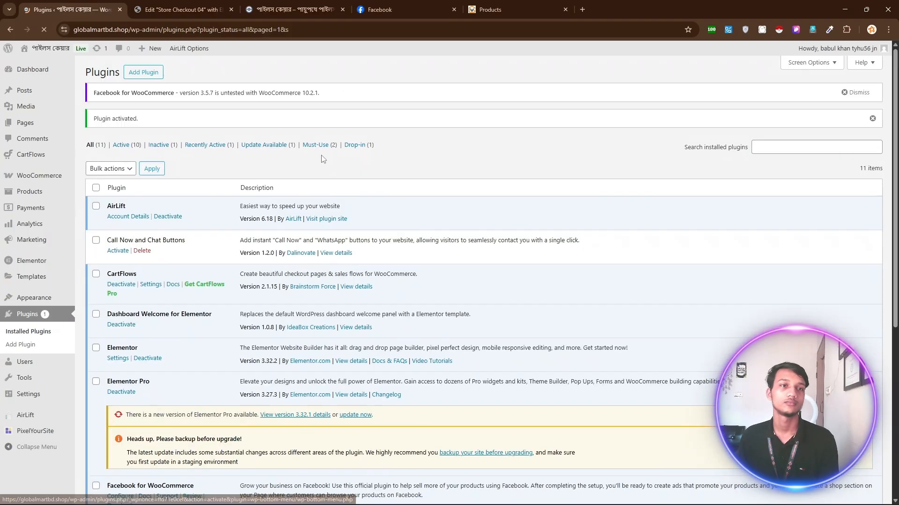
{"action": "left_click", "coordinate": [187, 8]}
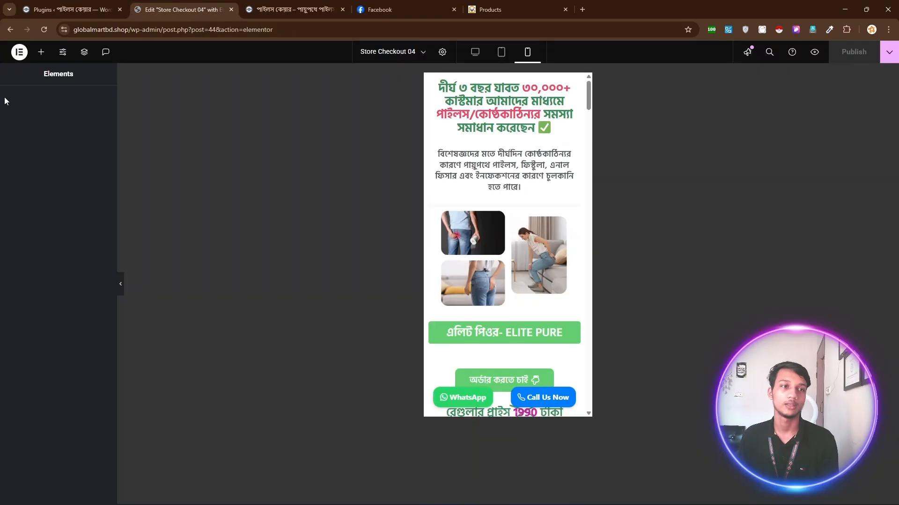
Reload the editor and the live store page to check the new Home/Account/Cart/Search bottom menu.
{"action": "left_click", "coordinate": [47, 29]}
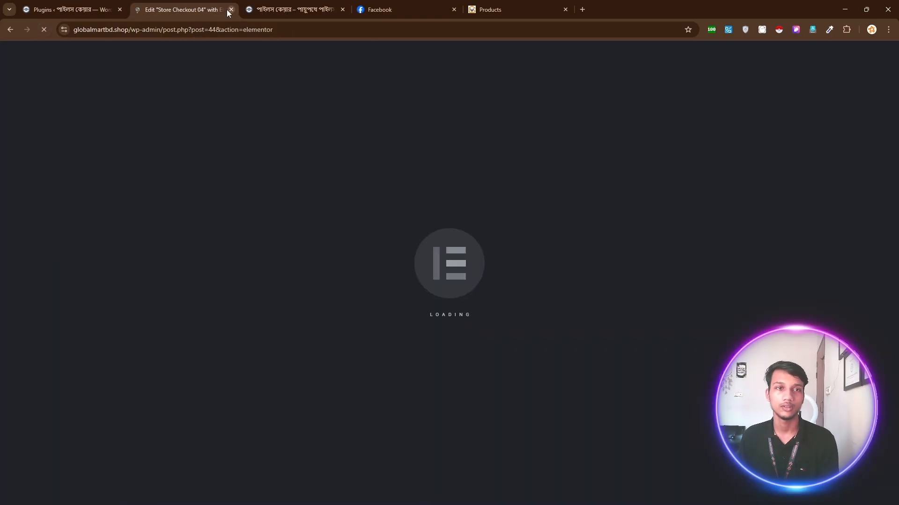
{"action": "left_click", "coordinate": [271, 10]}
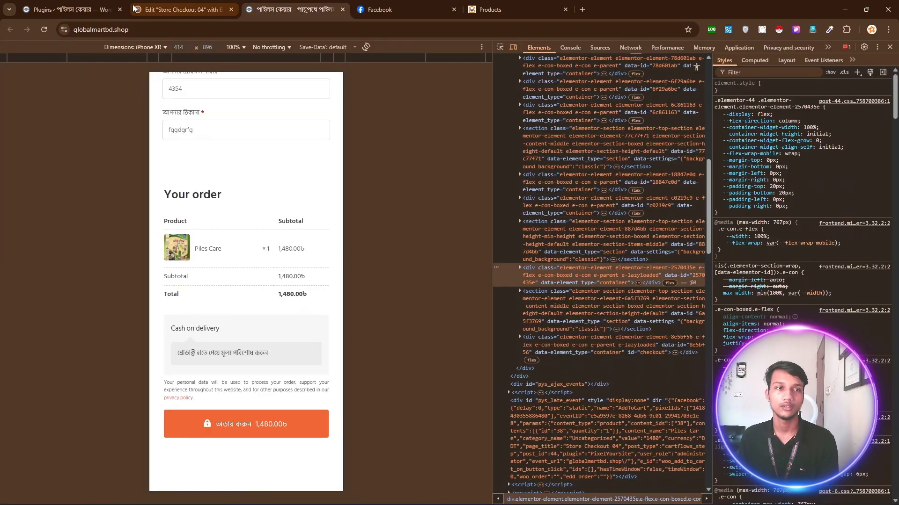
{"action": "left_click", "coordinate": [46, 29]}
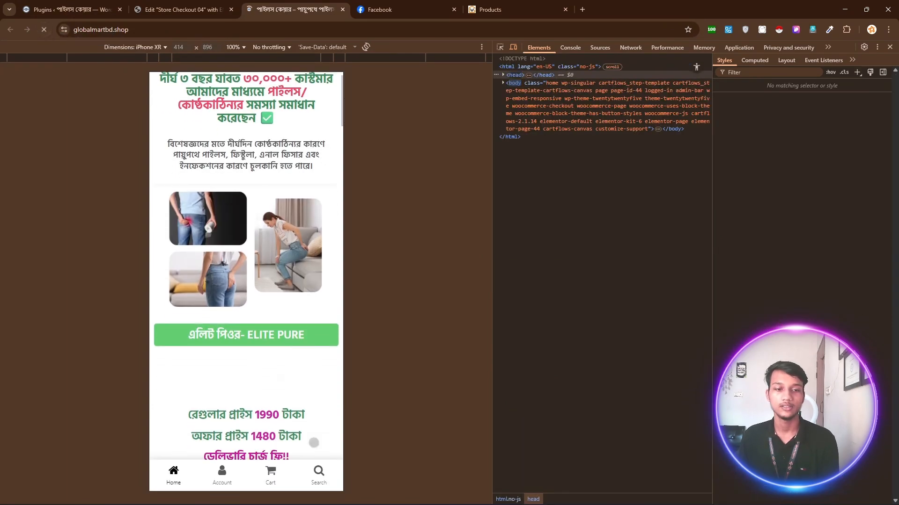
{"action": "scroll", "coordinate": [310, 439], "scroll_direction": "down", "scroll_amount": 2}
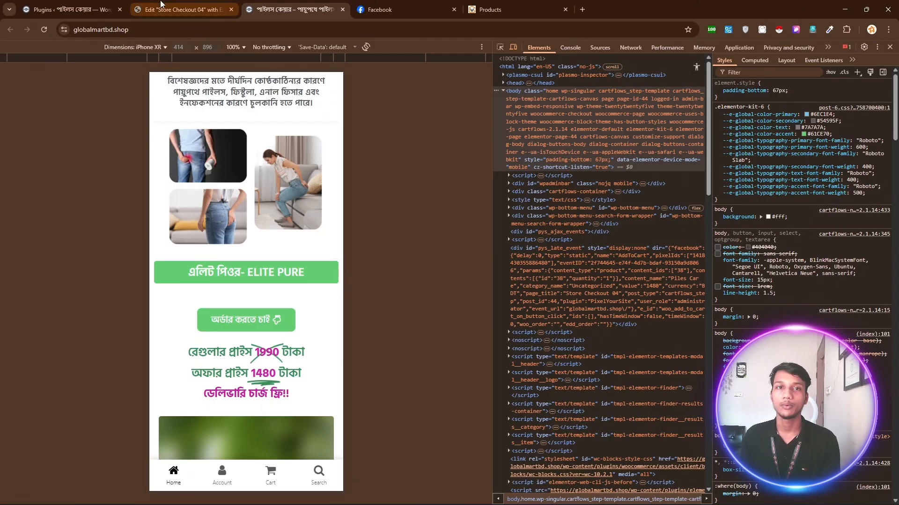
Duplicate the store page tab and close DevTools to view the page full width.
{"action": "right_click", "coordinate": [275, 10]}
{"action": "left_click", "coordinate": [324, 88]}
{"action": "left_click", "coordinate": [262, 4]}
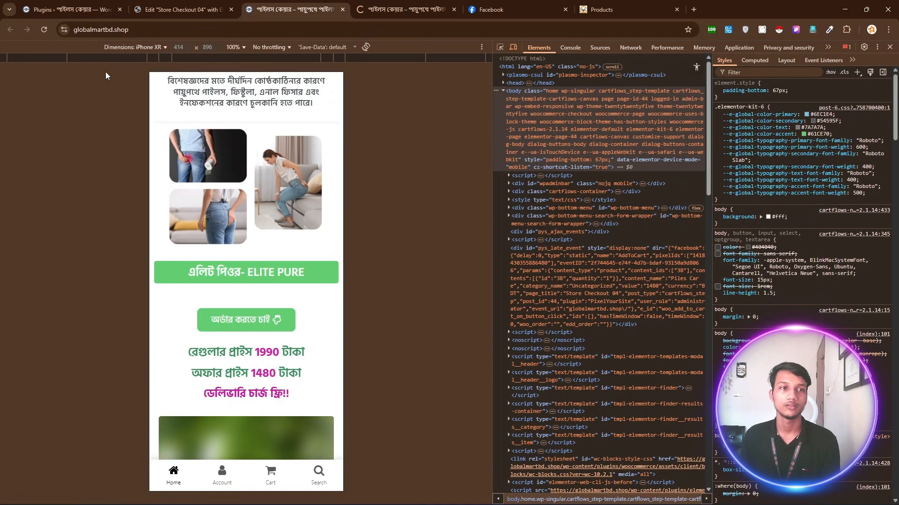
{"action": "left_click", "coordinate": [887, 45]}
{"action": "scroll", "coordinate": [211, 90], "scroll_direction": "up", "scroll_amount": 2}
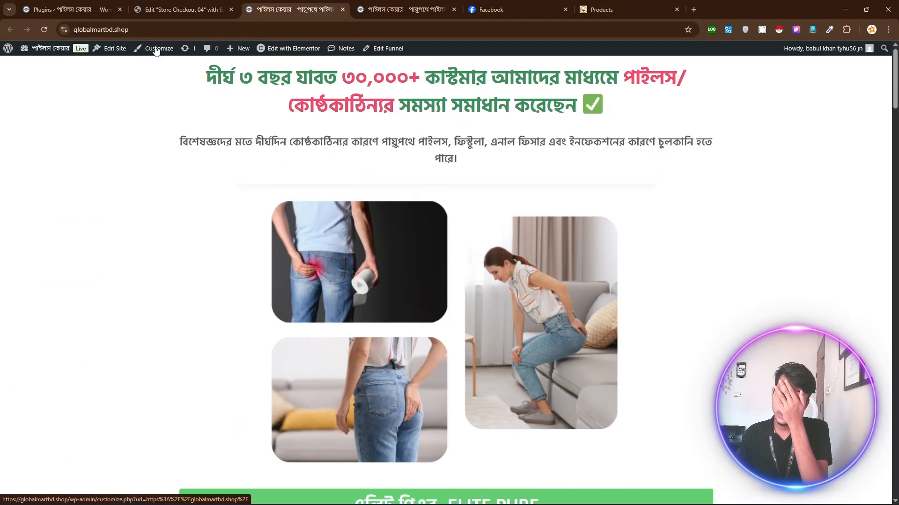
Set WP Bottom Menu links to open in a new tab, publish, and preview at mobile width.
{"action": "left_click", "coordinate": [156, 50]}
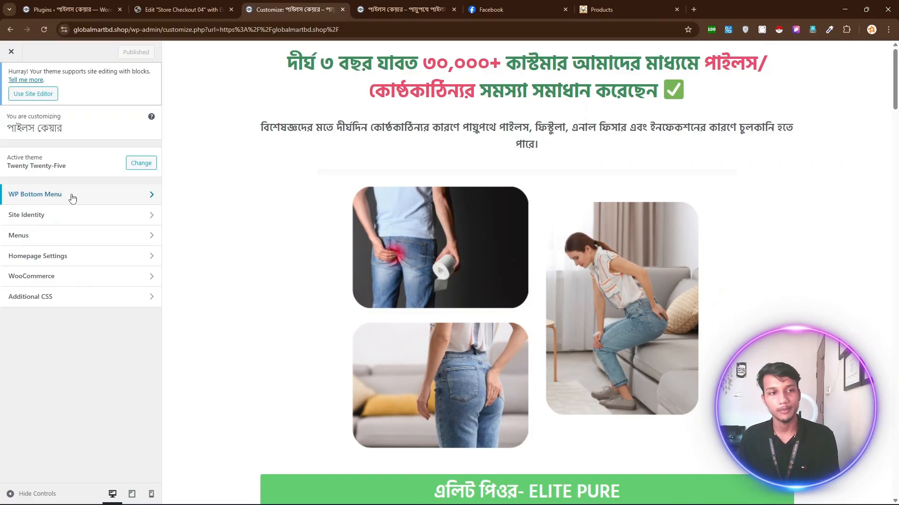
{"action": "left_click", "coordinate": [72, 199]}
{"action": "left_click", "coordinate": [58, 163]}
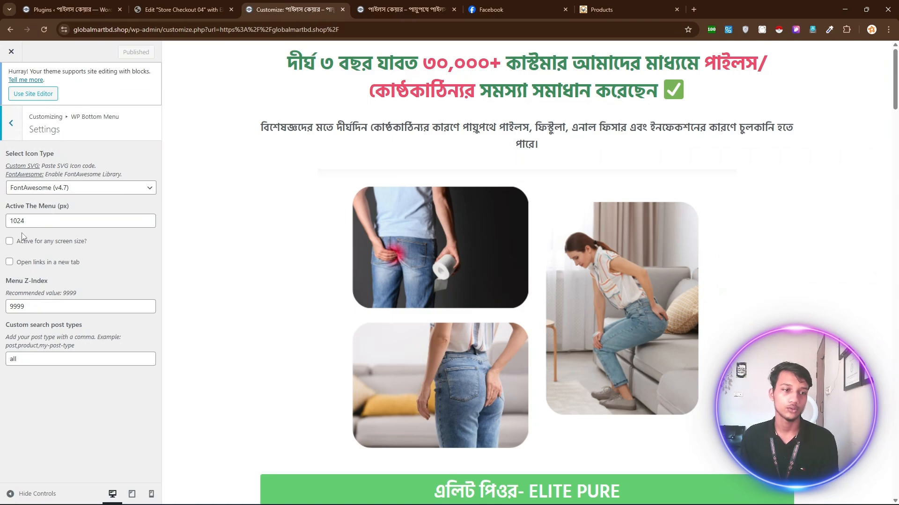
{"action": "left_click", "coordinate": [9, 263]}
{"action": "left_click", "coordinate": [114, 48]}
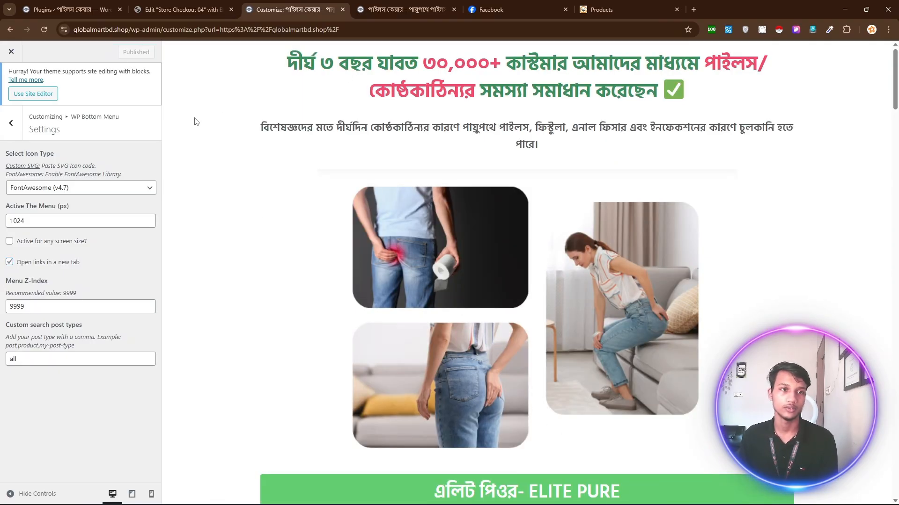
{"action": "left_click", "coordinate": [151, 495]}
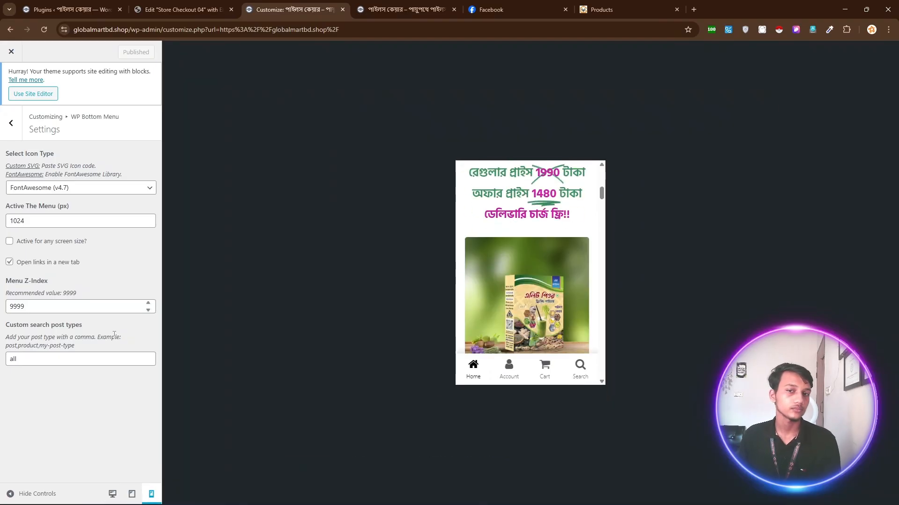
Check the bottom menu's display conditions and keep it showing on Entire Site.
{"action": "left_click", "coordinate": [12, 126]}
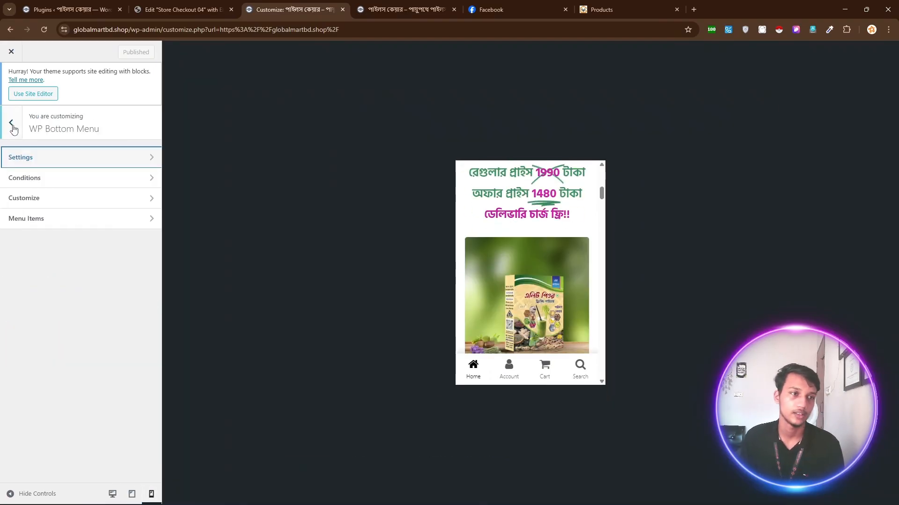
{"action": "left_click", "coordinate": [64, 177]}
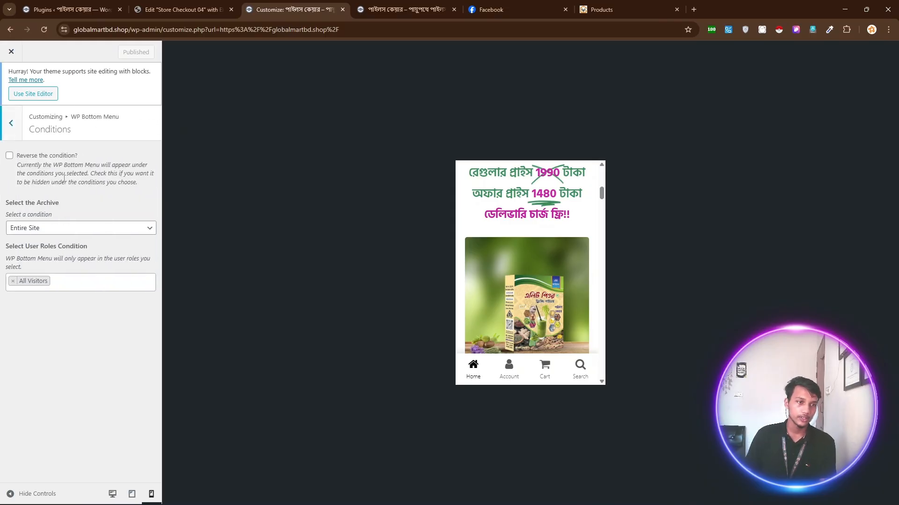
{"action": "left_click", "coordinate": [78, 228]}
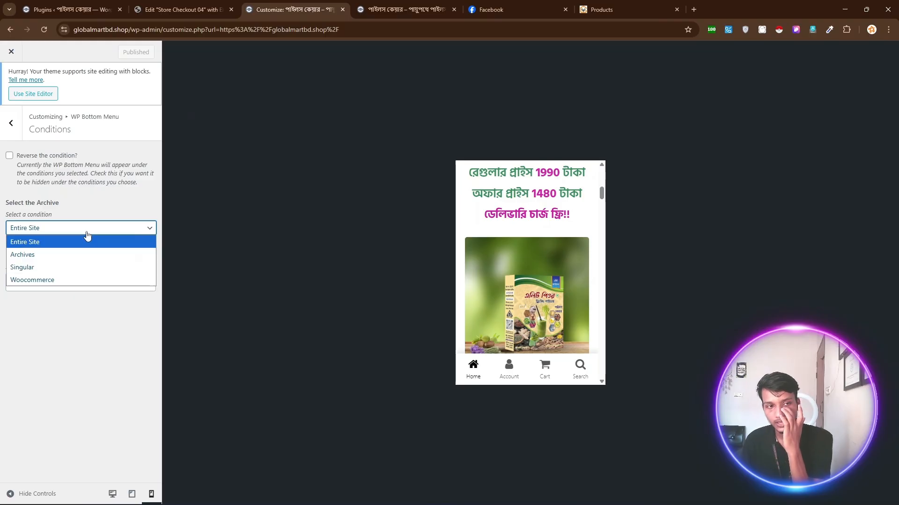
{"action": "left_click", "coordinate": [88, 240]}
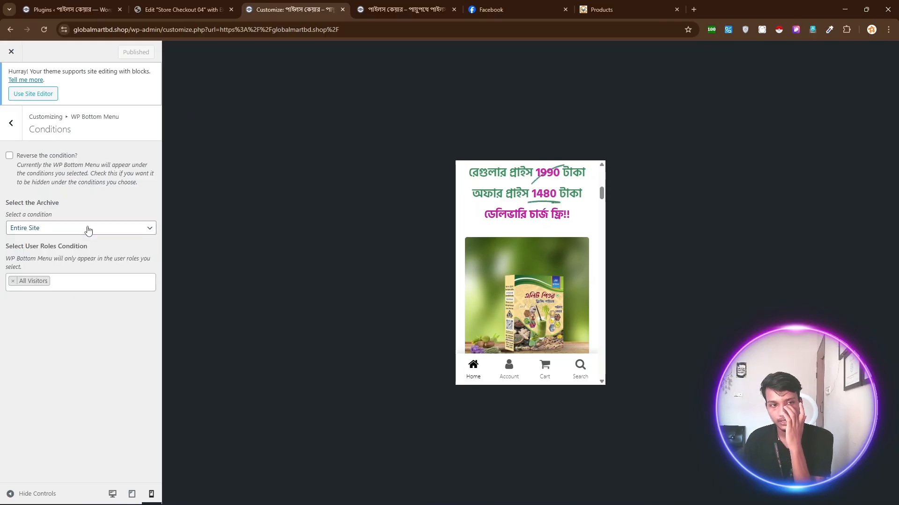
{"action": "left_click", "coordinate": [11, 124]}
Set the bottom menu's Menu Text Color to red.
{"action": "left_click", "coordinate": [47, 200]}
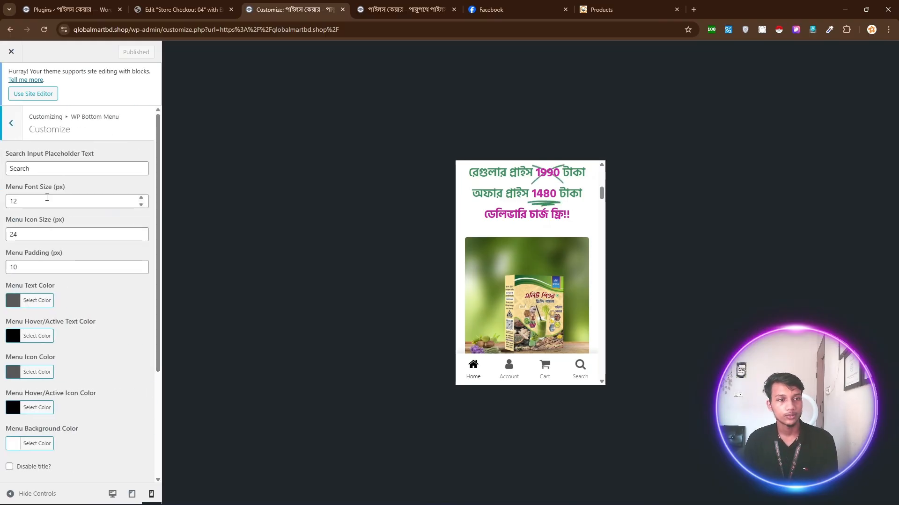
{"action": "scroll", "coordinate": [53, 220], "scroll_direction": "down", "scroll_amount": 2}
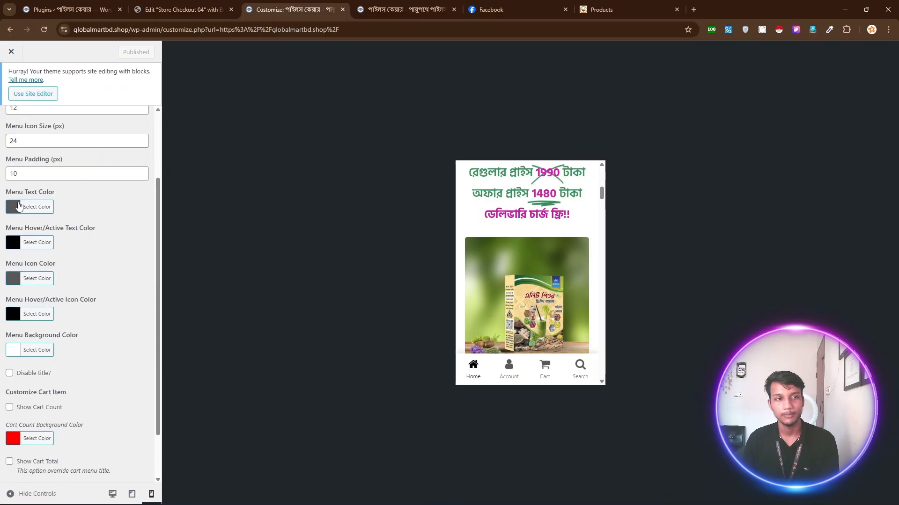
{"action": "left_click", "coordinate": [19, 206]}
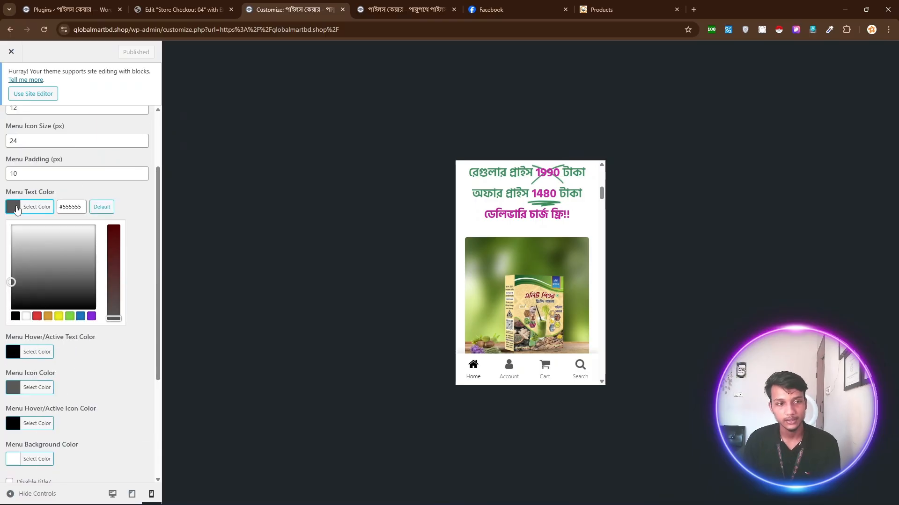
{"action": "left_click", "coordinate": [39, 318]}
{"action": "mouse_move", "coordinate": [78, 254]}
{"action": "left_mouse_down"}
{"action": "mouse_move", "coordinate": [50, 262]}
{"action": "mouse_move", "coordinate": [65, 242]}
{"action": "left_mouse_up"}
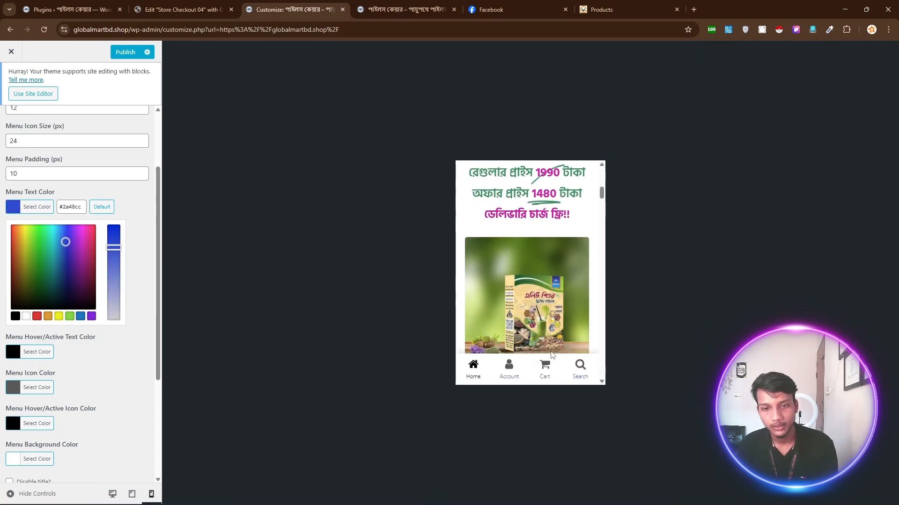
{"action": "left_click_drag", "start_coordinate": [66, 243], "coordinate": [0, 211]}
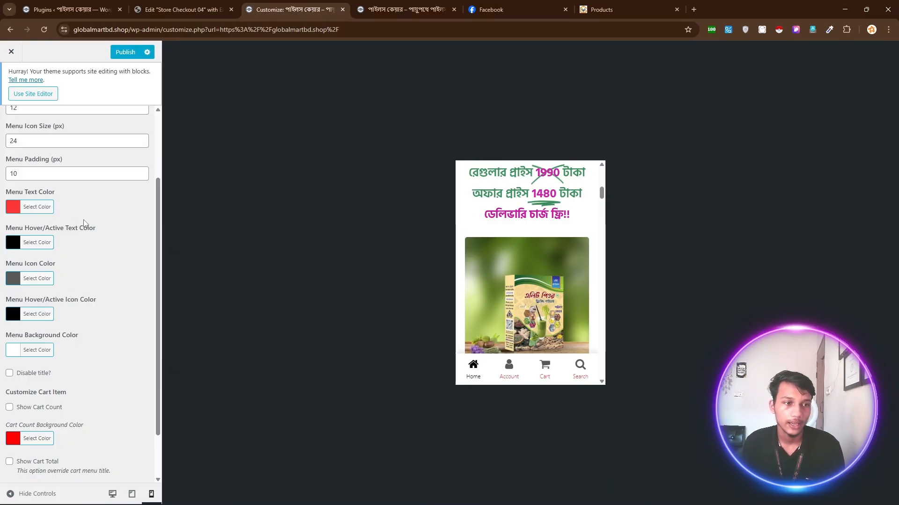
Set Hover/Active Text Color to #583aff and Hover/Active Icon Color to #ff2861.
{"action": "left_click", "coordinate": [14, 243]}
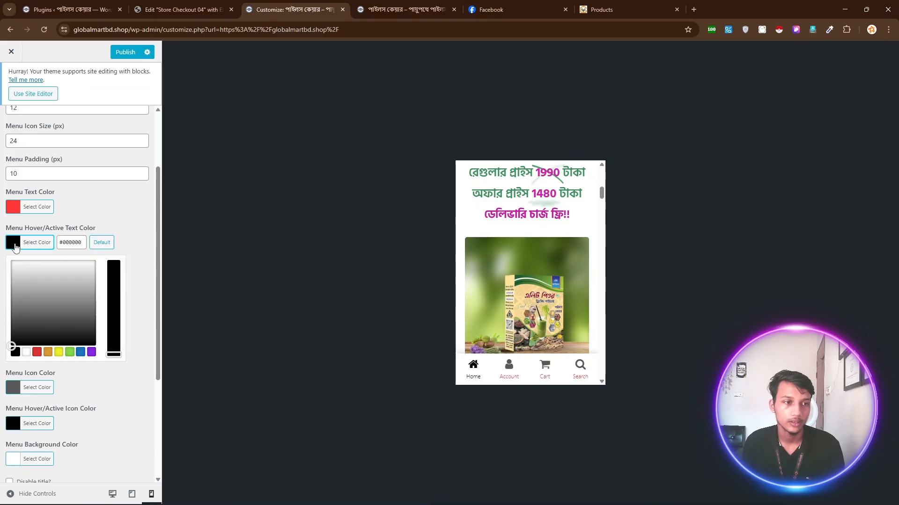
{"action": "left_click", "coordinate": [37, 352]}
{"action": "left_click_drag", "start_coordinate": [62, 284], "coordinate": [71, 261]}
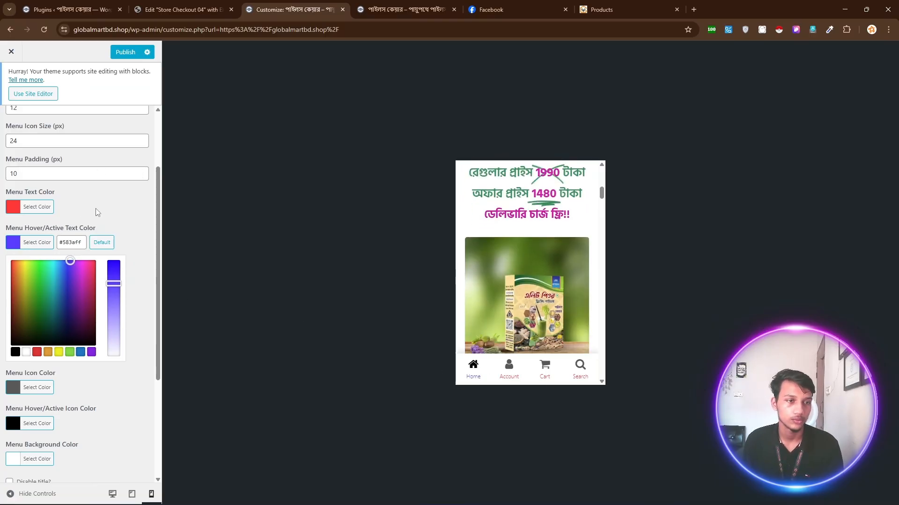
{"action": "left_click", "coordinate": [80, 233]}
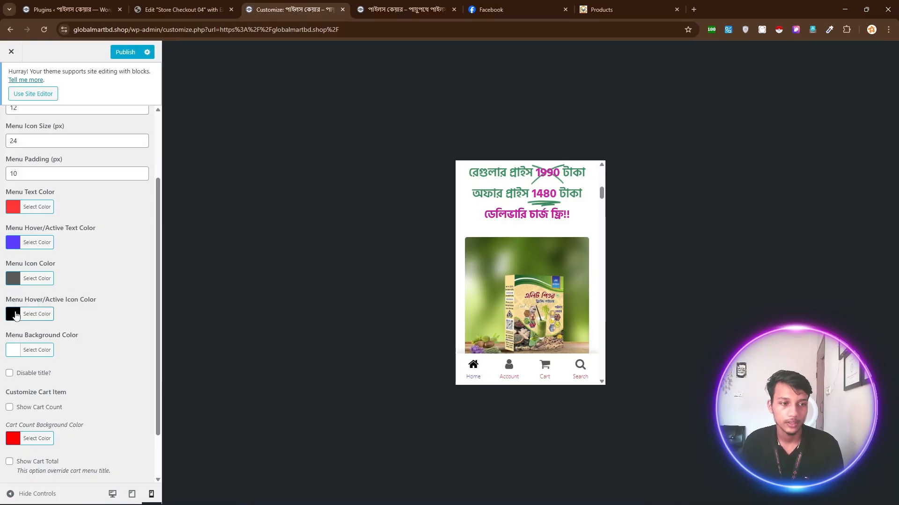
{"action": "left_click", "coordinate": [15, 317]}
{"action": "left_click", "coordinate": [80, 423]}
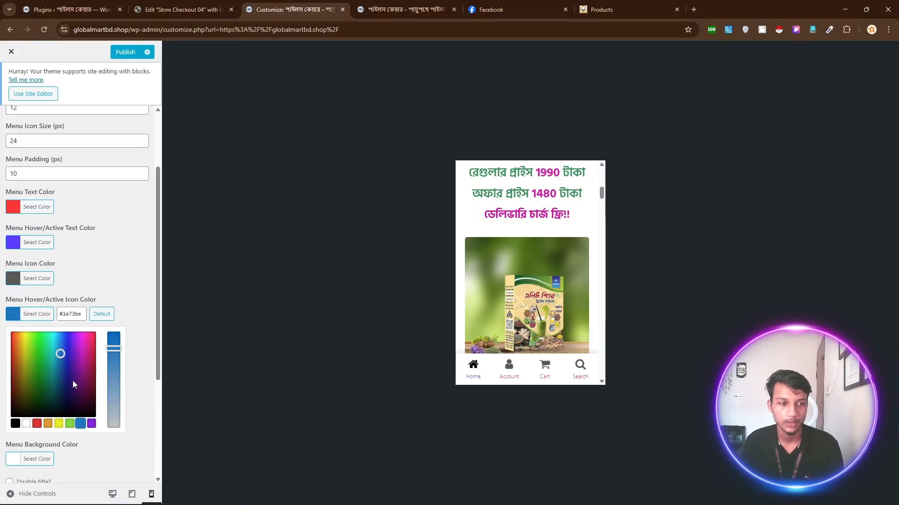
{"action": "left_click_drag", "start_coordinate": [73, 385], "coordinate": [93, 333]}
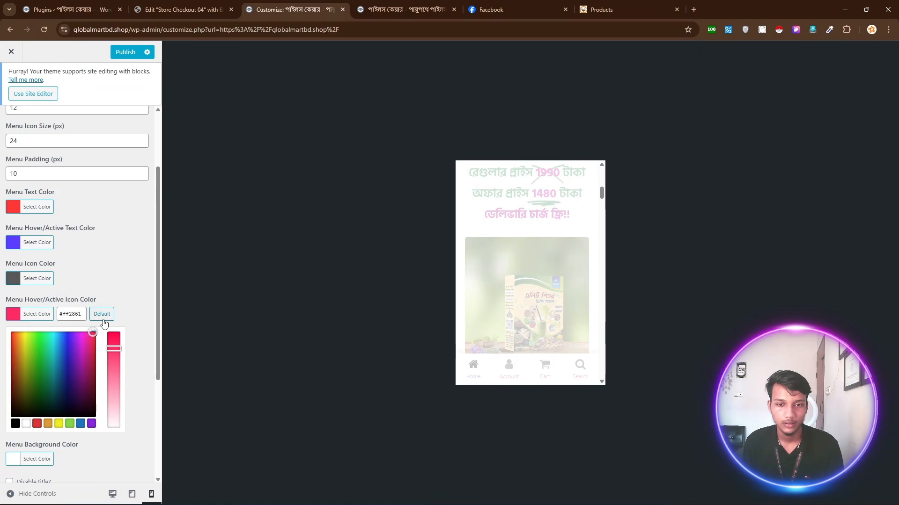
{"action": "left_click", "coordinate": [97, 265]}
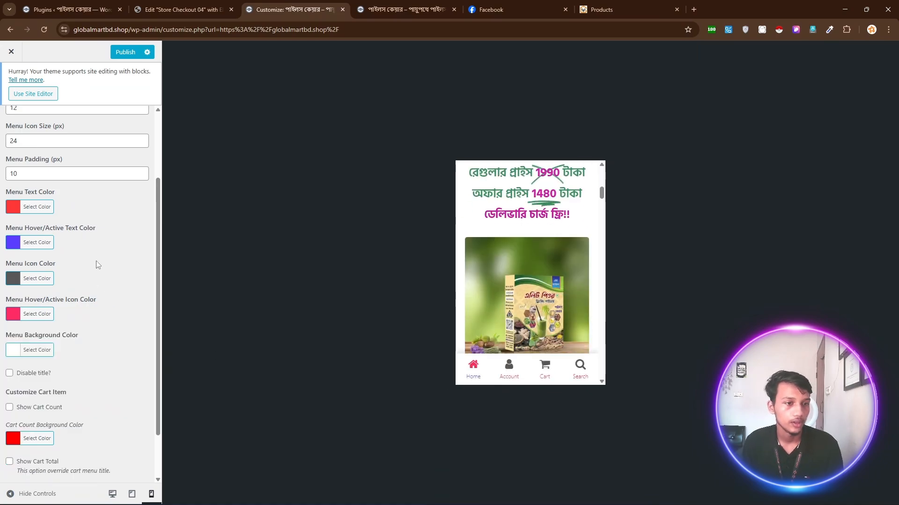
{"action": "scroll", "coordinate": [31, 319], "scroll_direction": "down", "scroll_amount": 2}
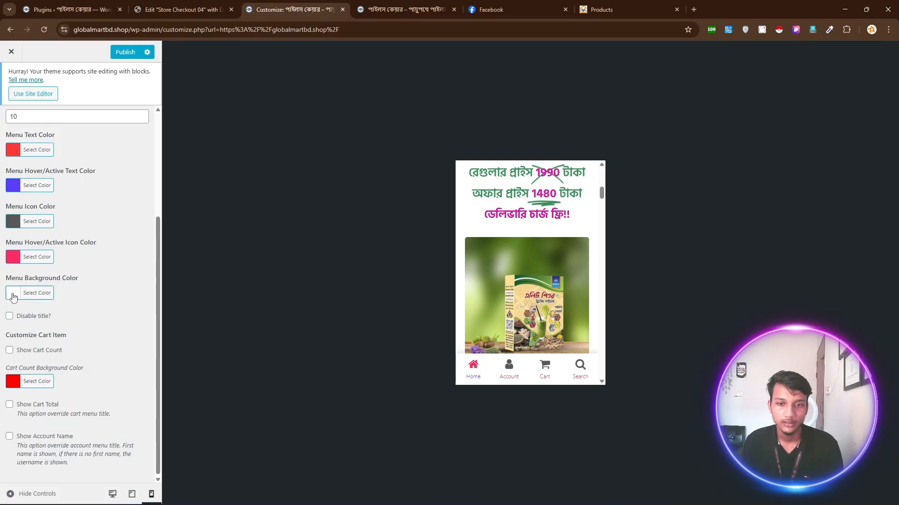
Make the bottom menu's background colour light grey.
{"action": "left_click", "coordinate": [14, 295]}
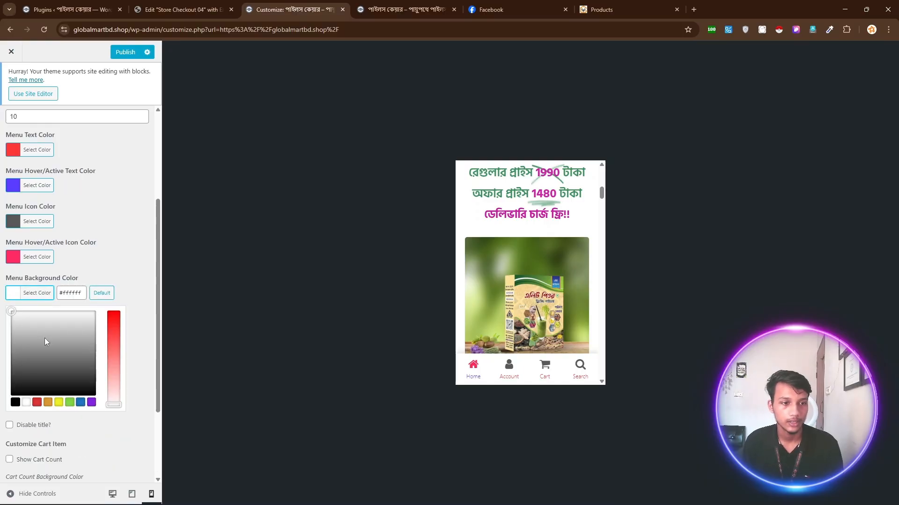
{"action": "left_click", "coordinate": [68, 402]}
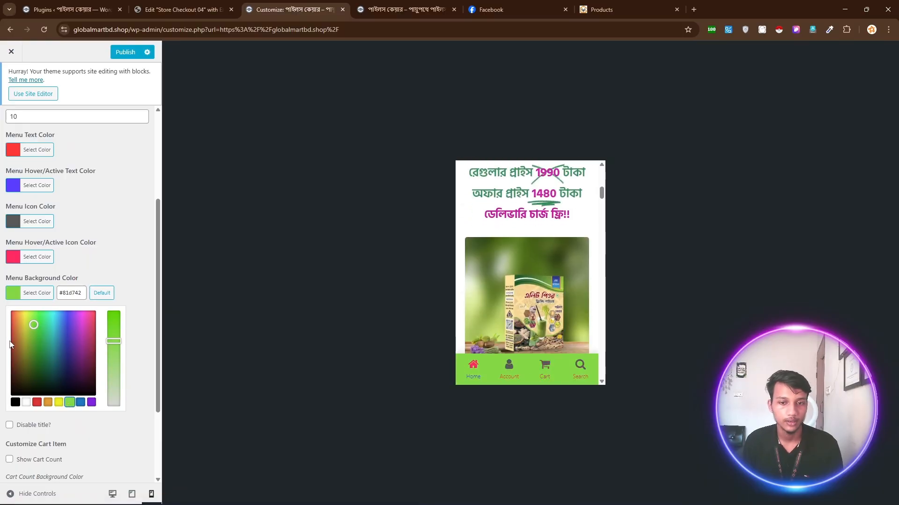
{"action": "left_click_drag", "start_coordinate": [114, 369], "coordinate": [114, 424]}
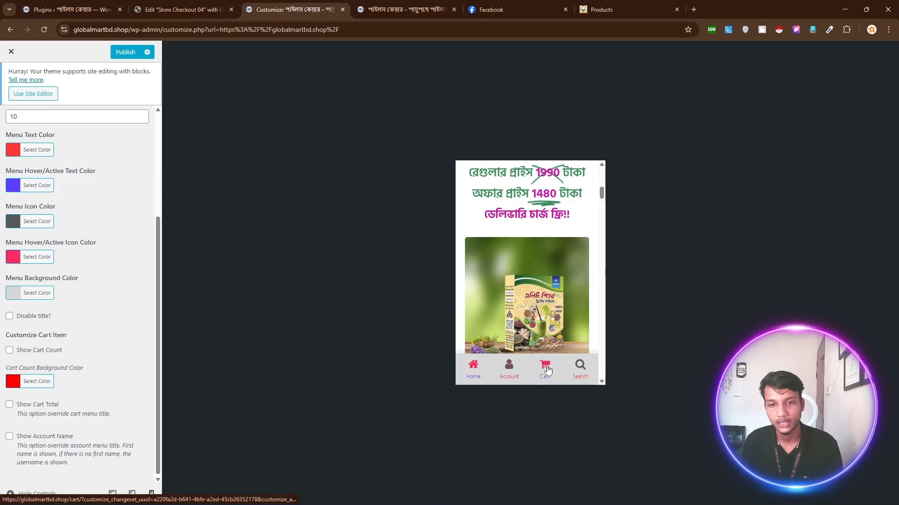
Set the Menu Icon Color to mauve #915e80.
{"action": "left_click", "coordinate": [24, 223]}
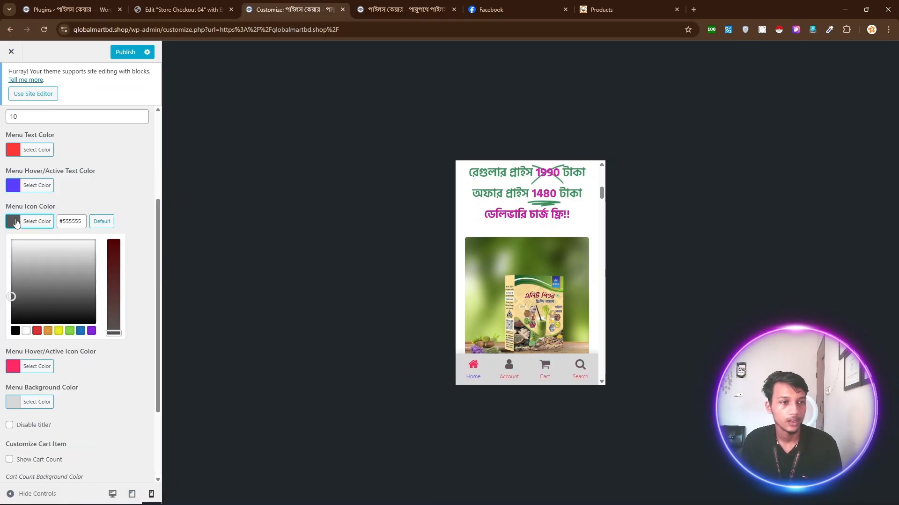
{"action": "left_click", "coordinate": [70, 331]}
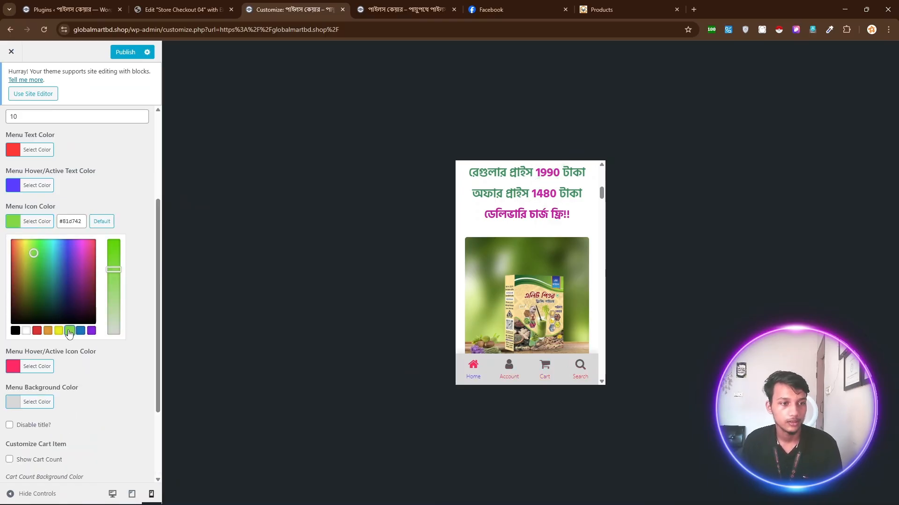
{"action": "left_click_drag", "start_coordinate": [36, 251], "coordinate": [41, 234]}
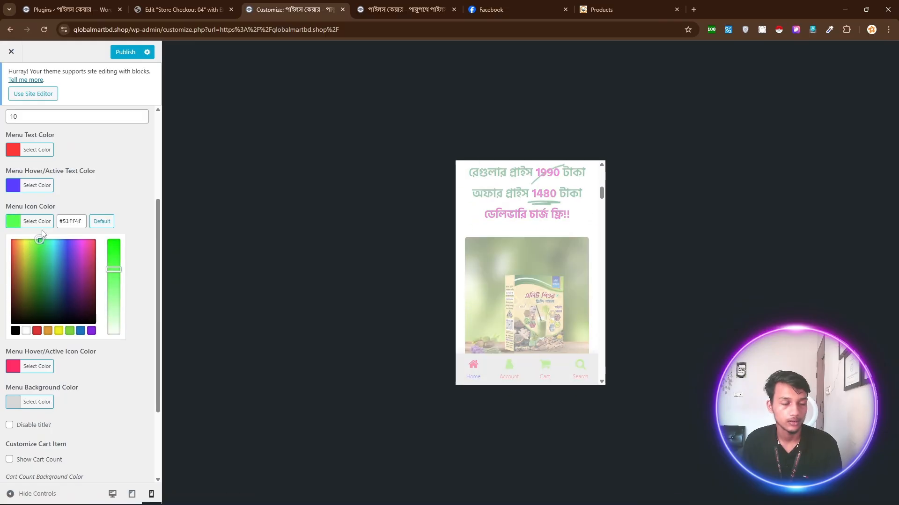
{"action": "left_click_drag", "start_coordinate": [115, 268], "coordinate": [114, 258]}
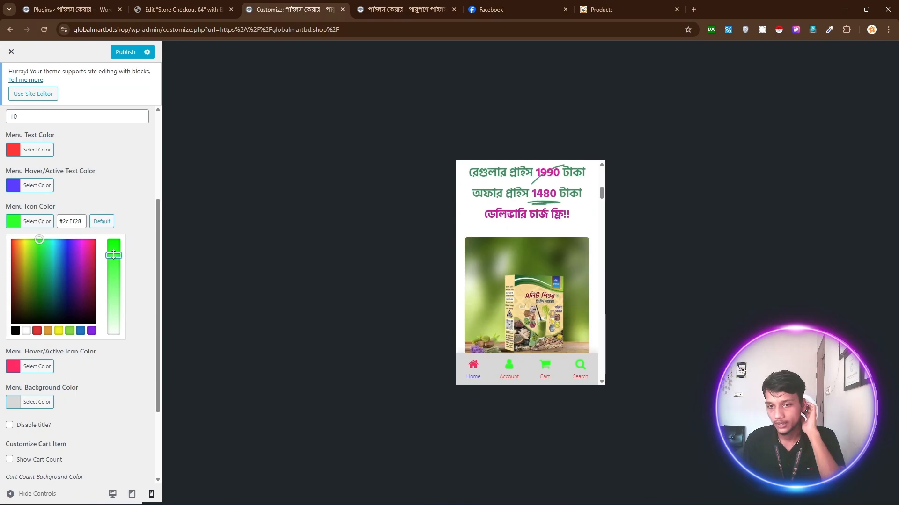
{"action": "left_click_drag", "start_coordinate": [113, 255], "coordinate": [114, 300]}
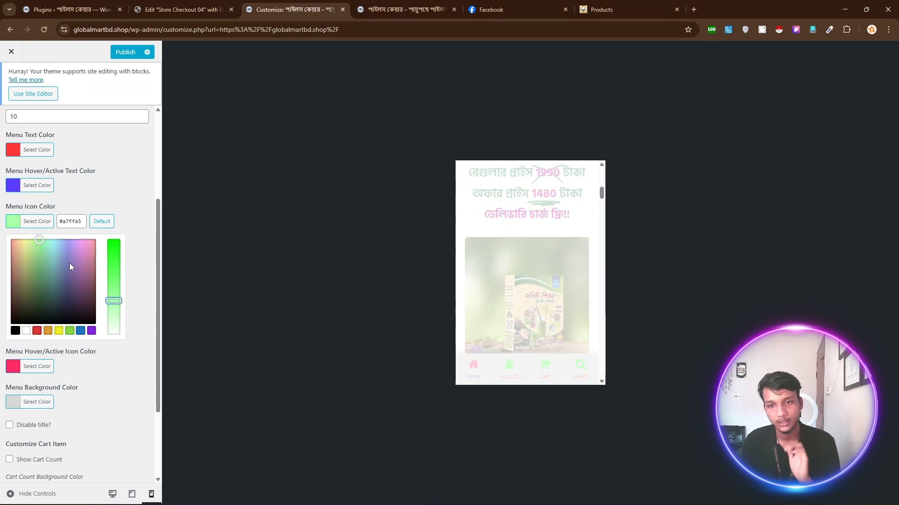
{"action": "left_click", "coordinate": [87, 276]}
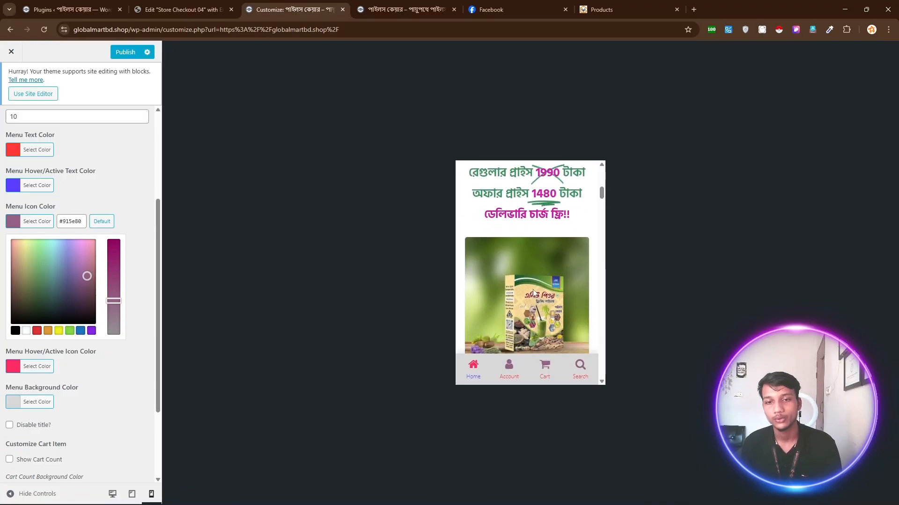
{"action": "left_click", "coordinate": [110, 183]}
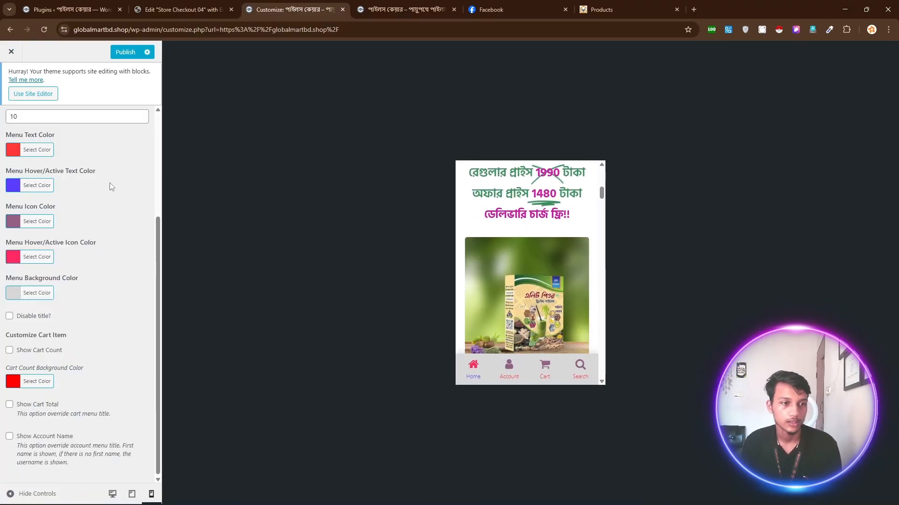
Raise Menu Padding from 10 to 14 px, then reopen the bottom menu's Customize section.
{"action": "scroll", "coordinate": [54, 308], "scroll_direction": "up", "scroll_amount": 3}
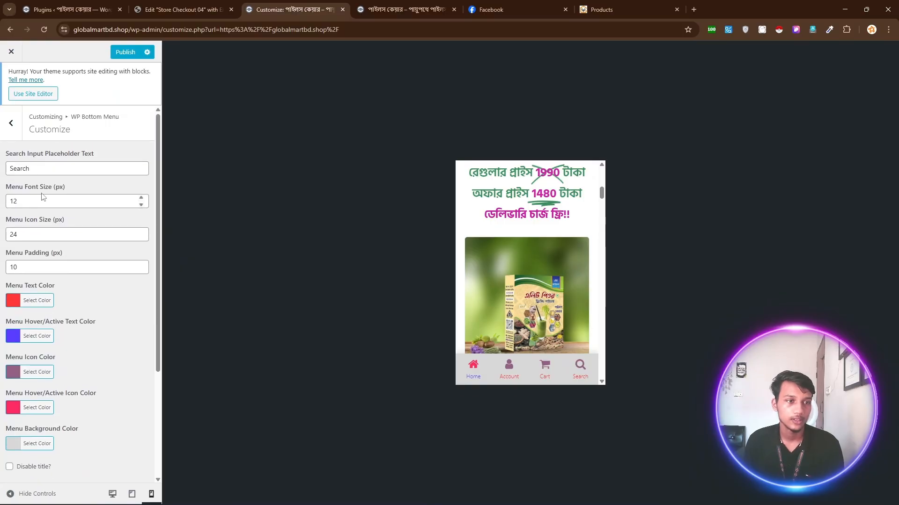
{"action": "left_click", "coordinate": [141, 265]}
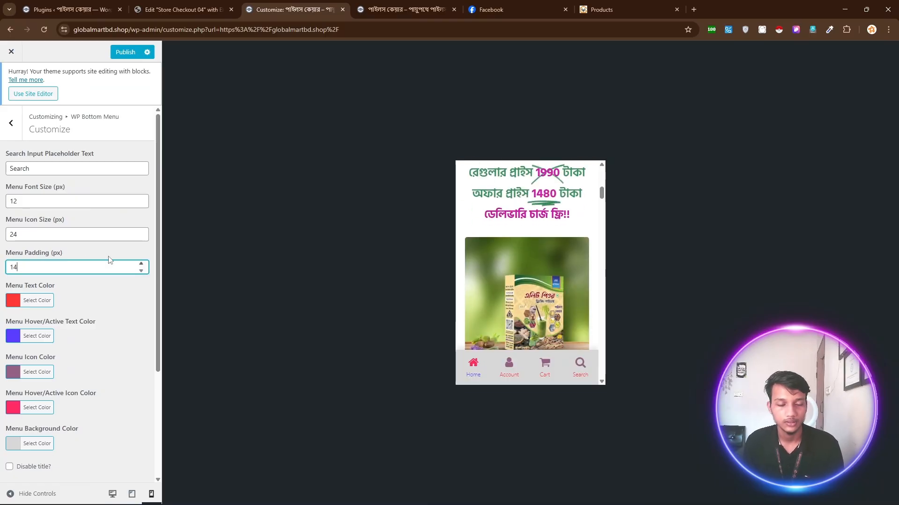
{"action": "left_click", "coordinate": [93, 164]}
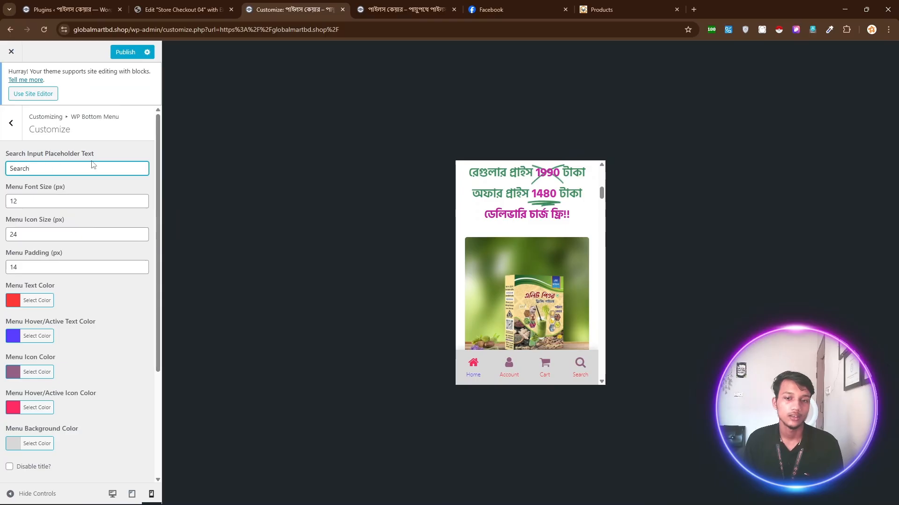
{"action": "left_click", "coordinate": [10, 126]}
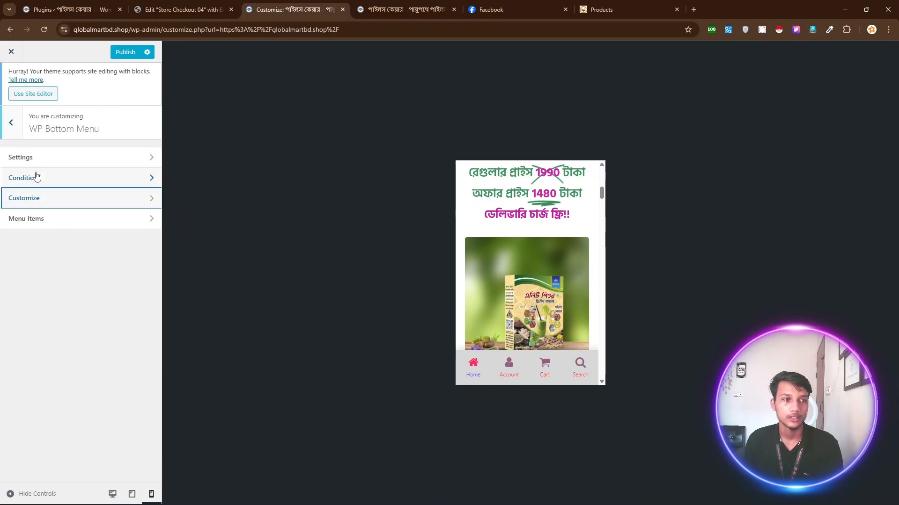
{"action": "left_click", "coordinate": [52, 199]}
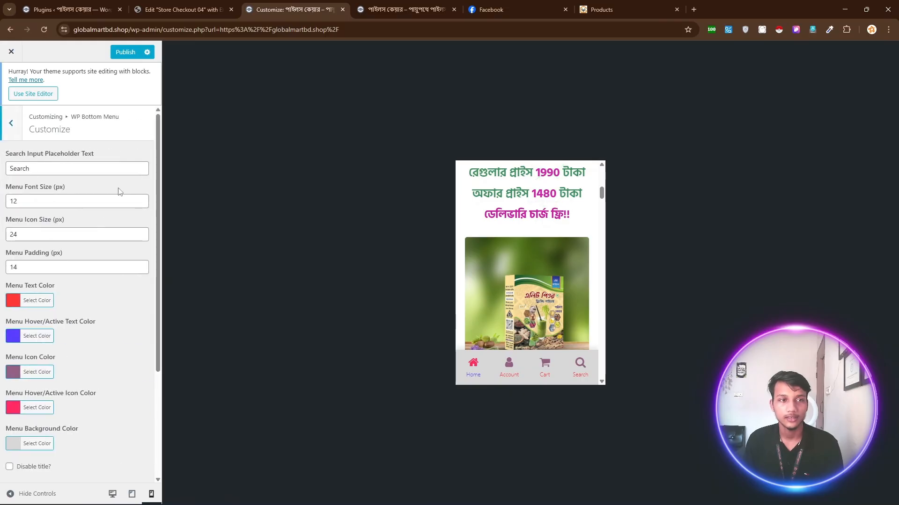
Change the Search Input Placeholder Text to 'Search your product'.
{"action": "left_click", "coordinate": [580, 364]}
{"action": "left_click", "coordinate": [506, 335]}
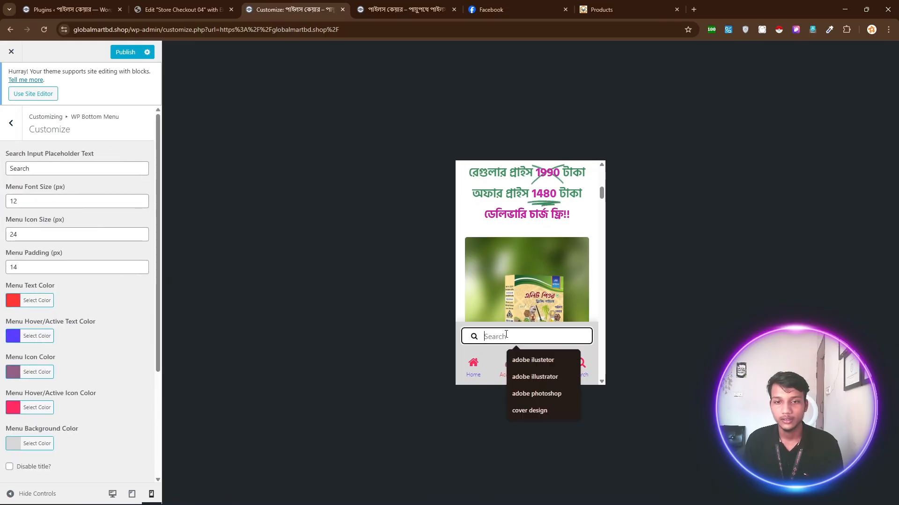
{"action": "left_click", "coordinate": [58, 165]}
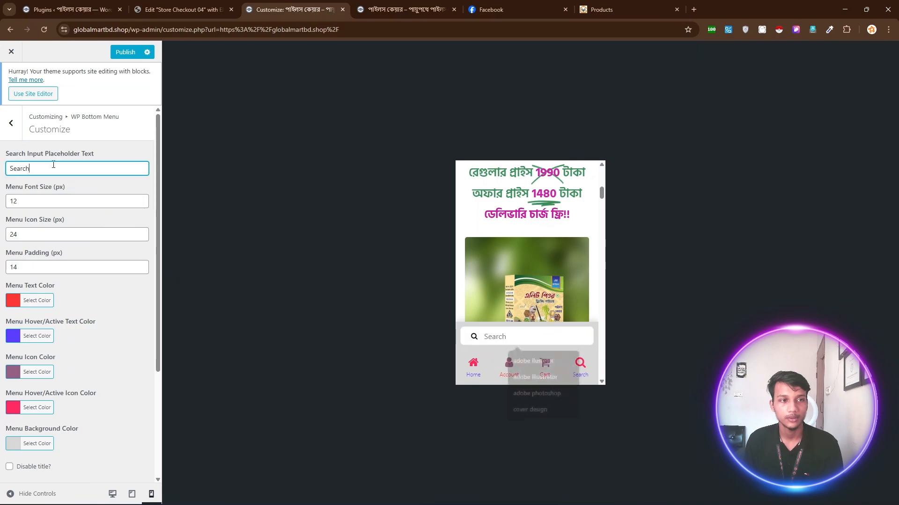
{"action": "type", "text": "y"}
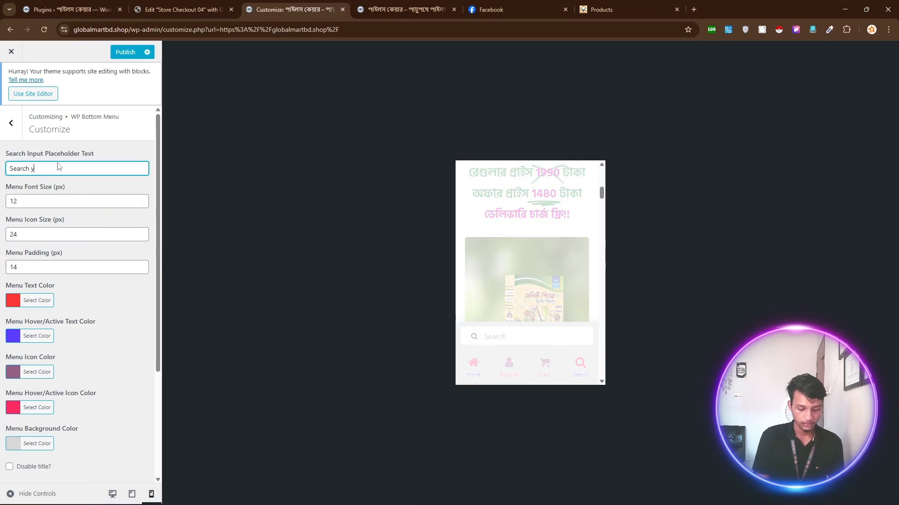
{"action": "type", "text": "our product"}
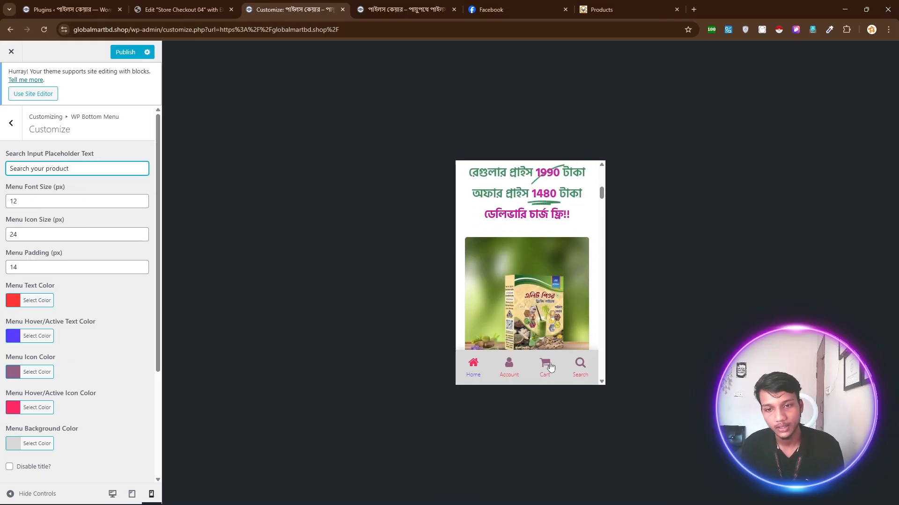
Check the new placeholder in the preview's search box, then publish the customizer changes.
{"action": "left_click", "coordinate": [581, 364]}
{"action": "left_click", "coordinate": [563, 338]}
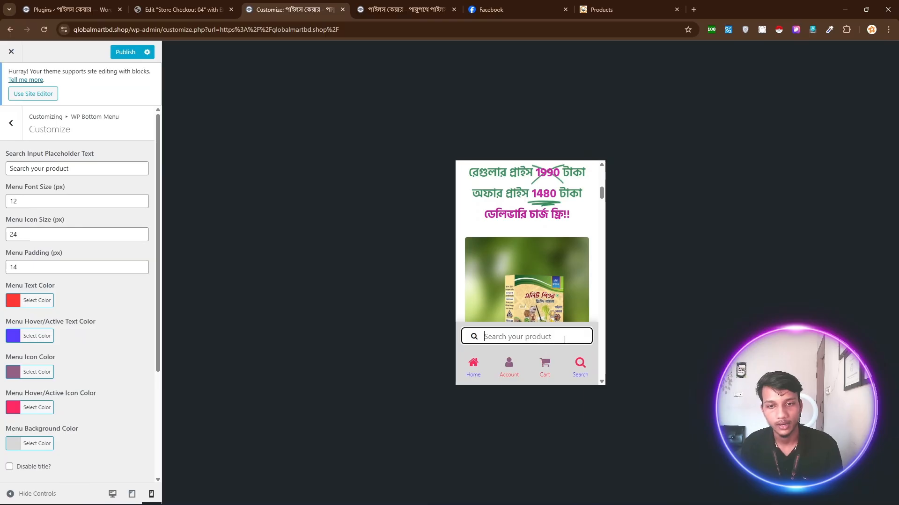
{"action": "left_click", "coordinate": [509, 303]}
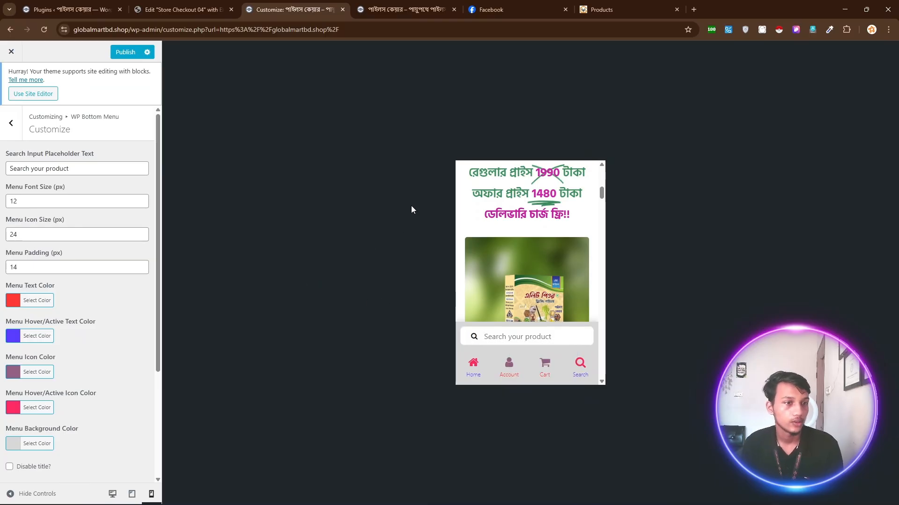
{"action": "left_click", "coordinate": [124, 52]}
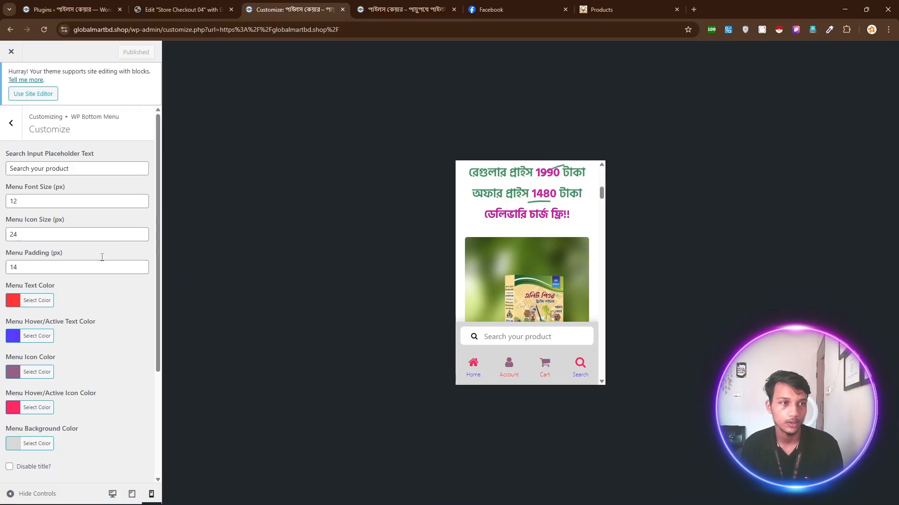
Delete the Search, Cart and Account entries from the WP Bottom Menu items, keeping Home.
{"action": "left_click", "coordinate": [11, 123]}
{"action": "left_click", "coordinate": [52, 228]}
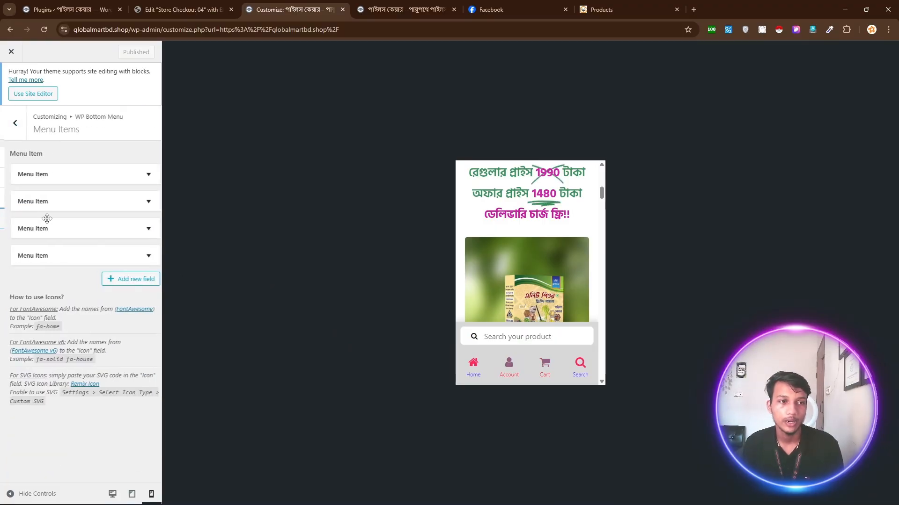
{"action": "left_click", "coordinate": [87, 255]}
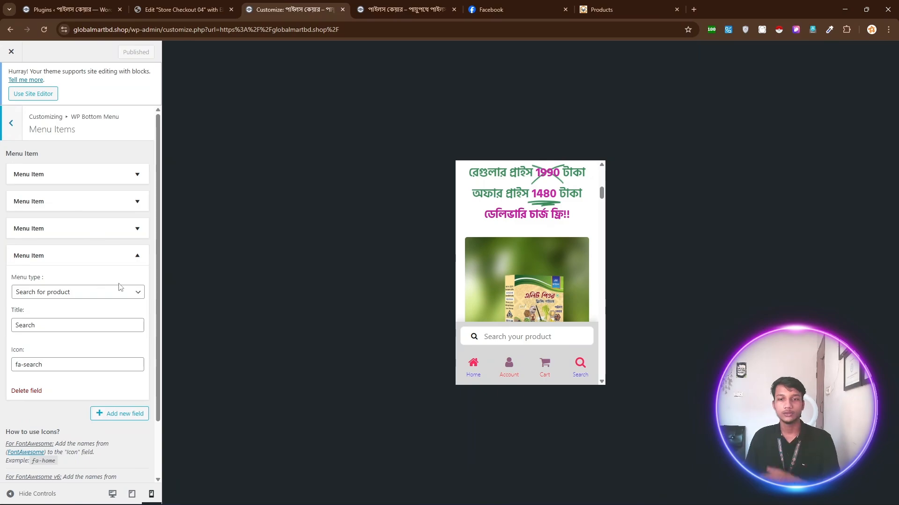
{"action": "left_click", "coordinate": [27, 391]}
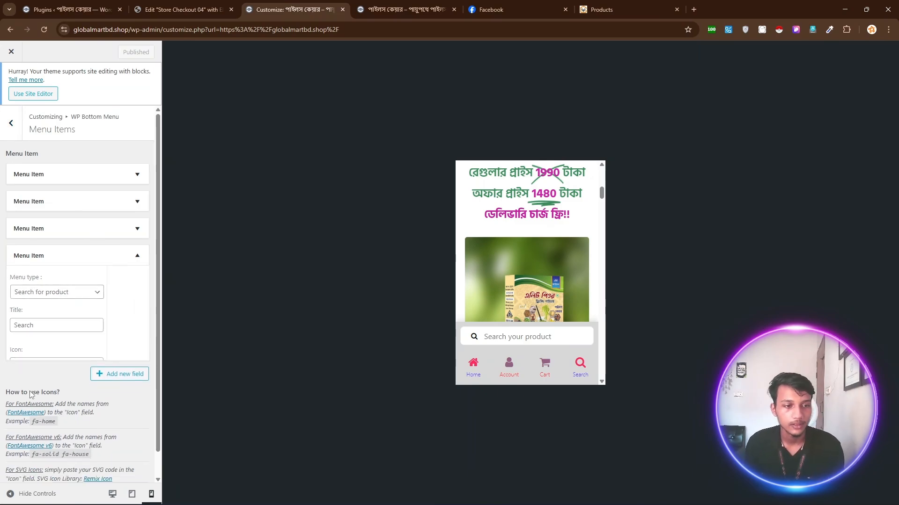
{"action": "left_click", "coordinate": [62, 229]}
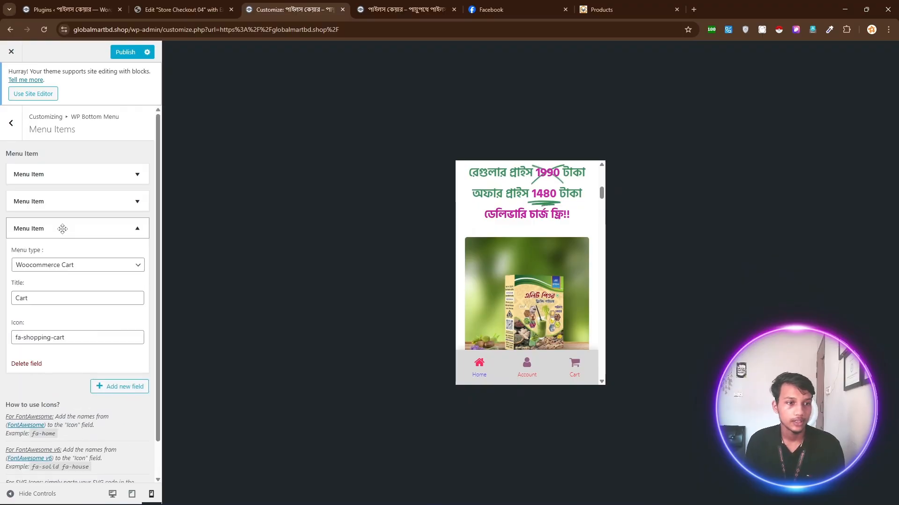
{"action": "left_click", "coordinate": [23, 366]}
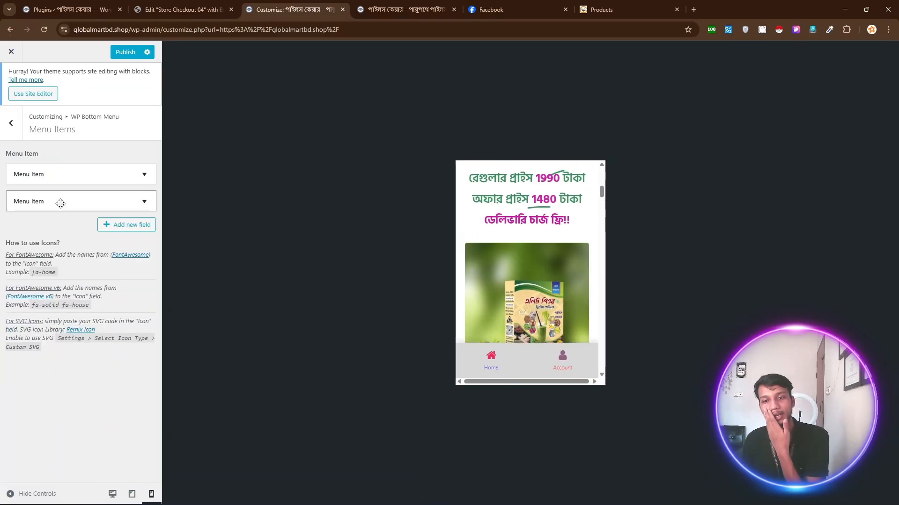
{"action": "left_click", "coordinate": [145, 202]}
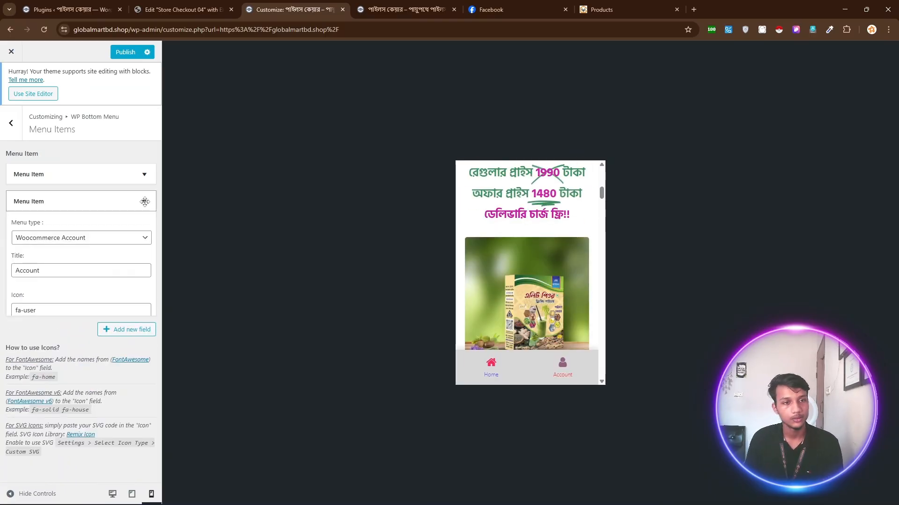
{"action": "left_click", "coordinate": [120, 208]}
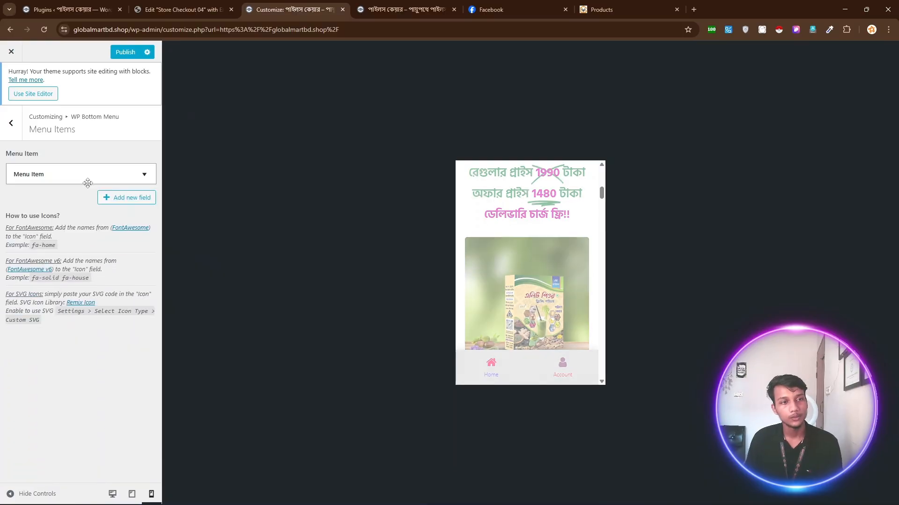
Add a new Custom bottom-menu item titled 'Call Now'.
{"action": "left_click", "coordinate": [129, 199]}
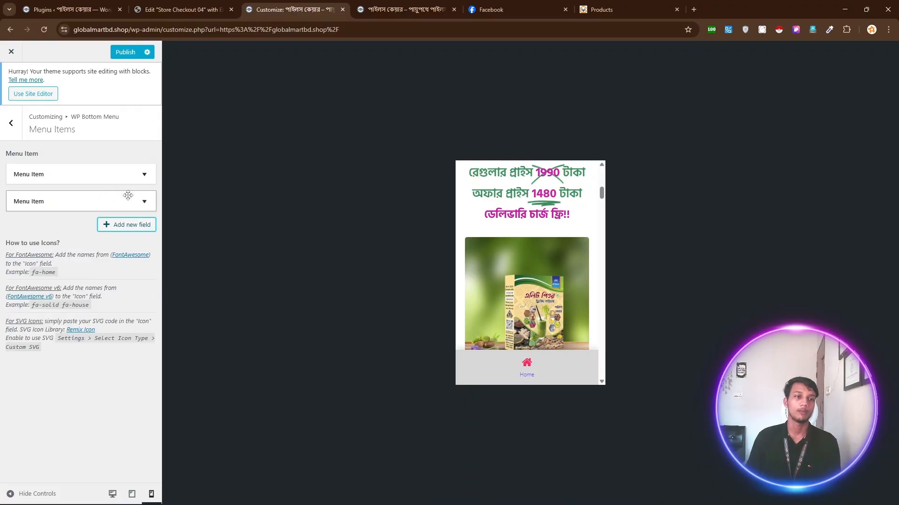
{"action": "left_click", "coordinate": [36, 200]}
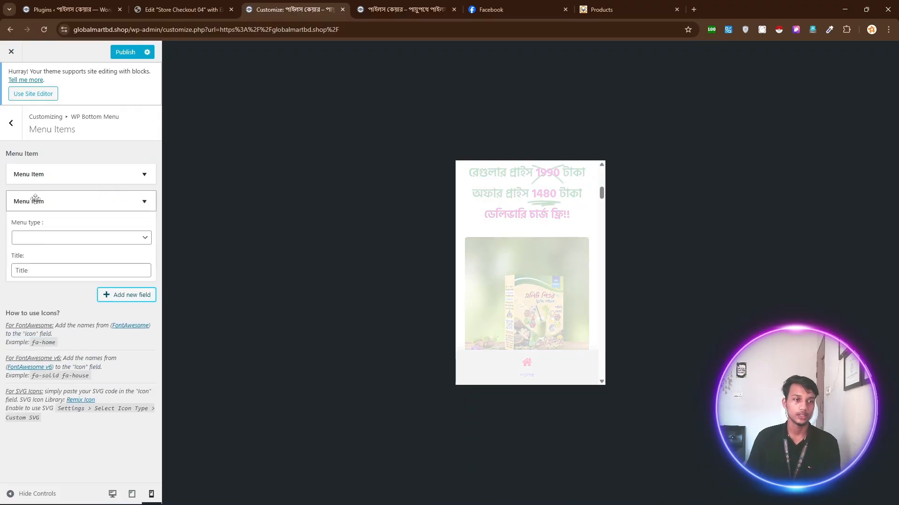
{"action": "left_click", "coordinate": [34, 238]}
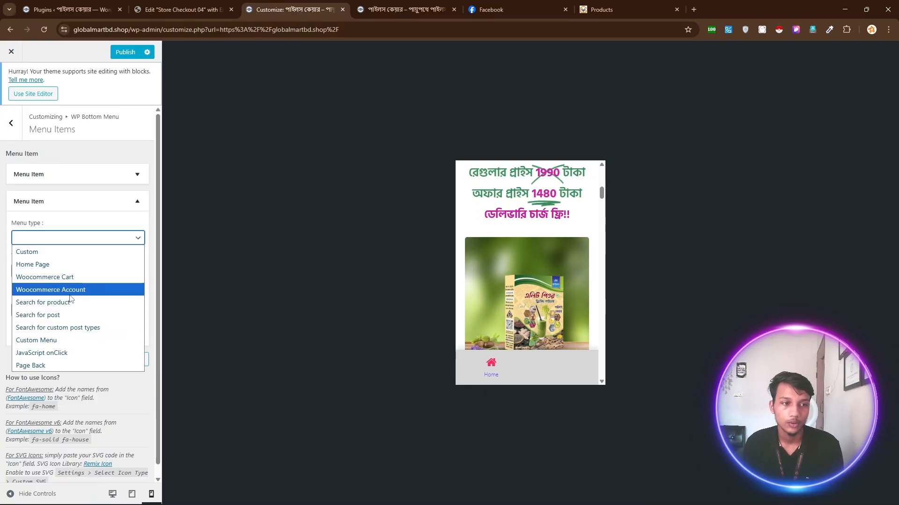
{"action": "left_click", "coordinate": [33, 264]}
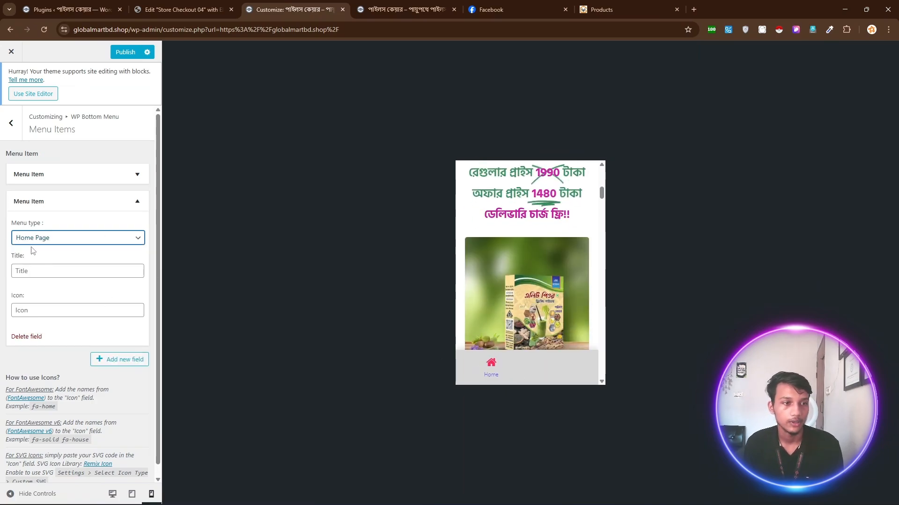
{"action": "left_click", "coordinate": [46, 239]}
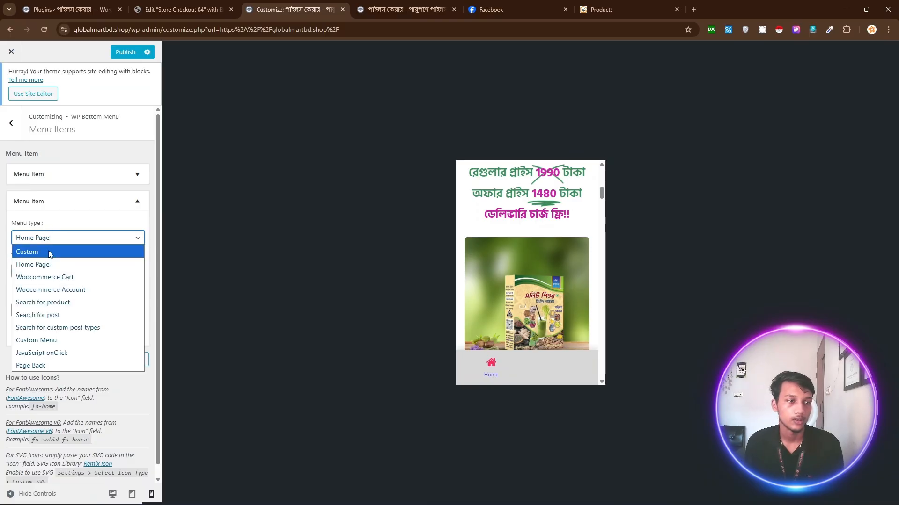
{"action": "left_click", "coordinate": [50, 252]}
{"action": "left_click", "coordinate": [44, 270]}
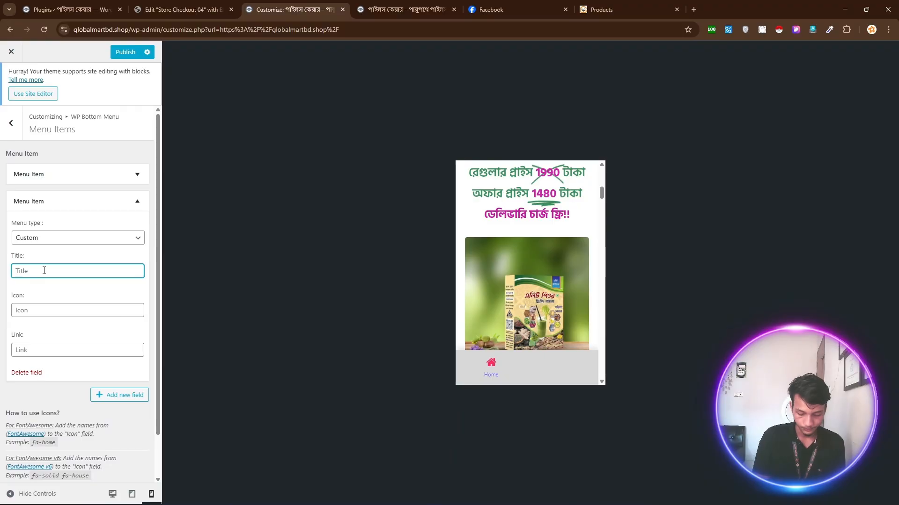
{"action": "type", "text": "C"}
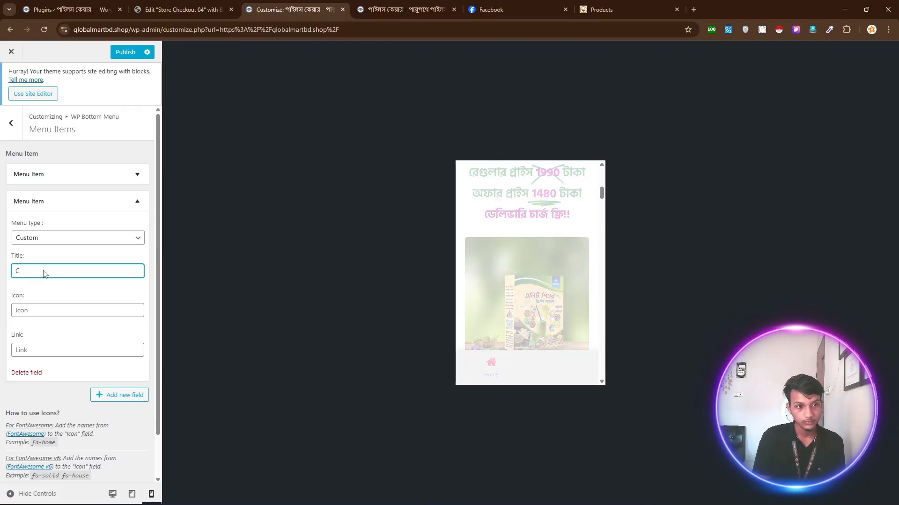
{"action": "type", "text": "all Now"}
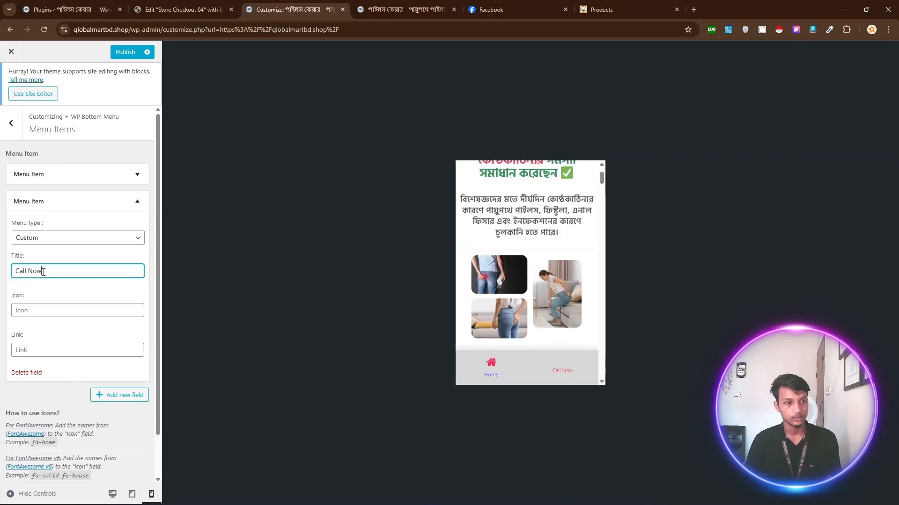
Give the Call Now item the fa-phone icon and a tel: link to the shop's phone number.
{"action": "left_click", "coordinate": [41, 315]}
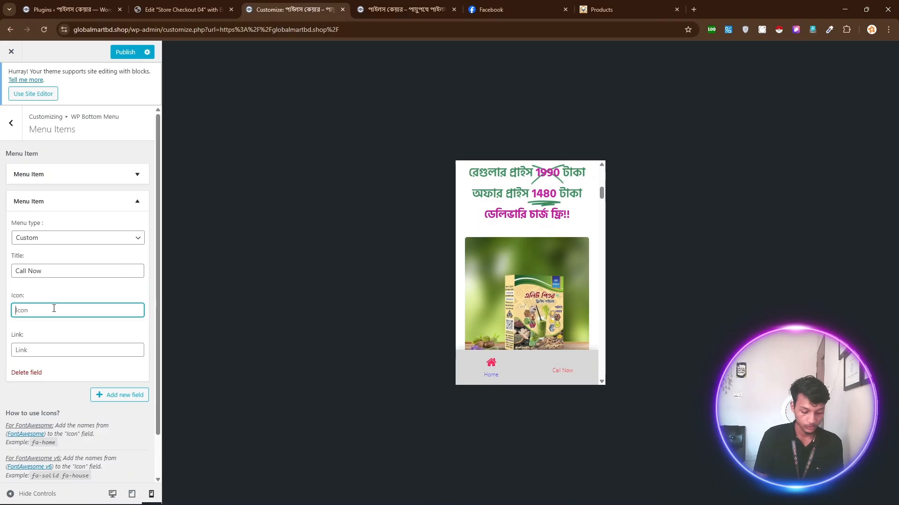
{"action": "type", "text": "fa"}
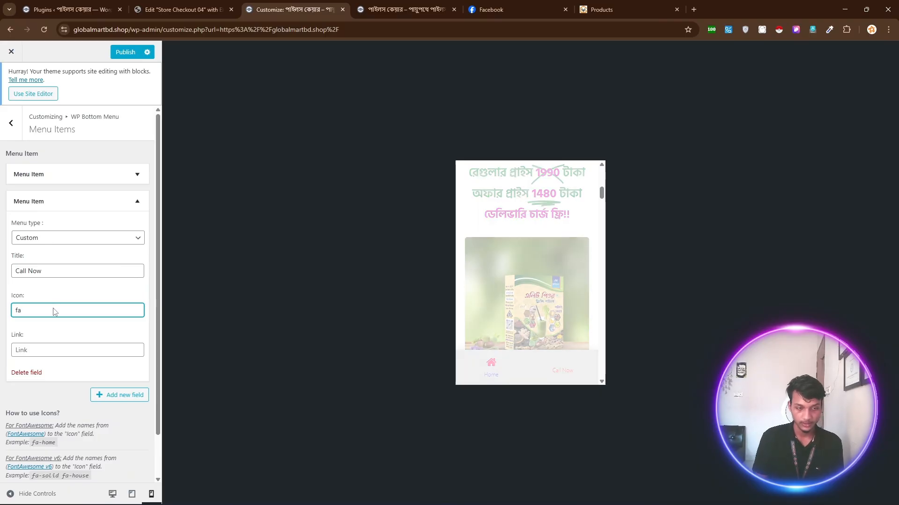
{"action": "type", "text": "-"}
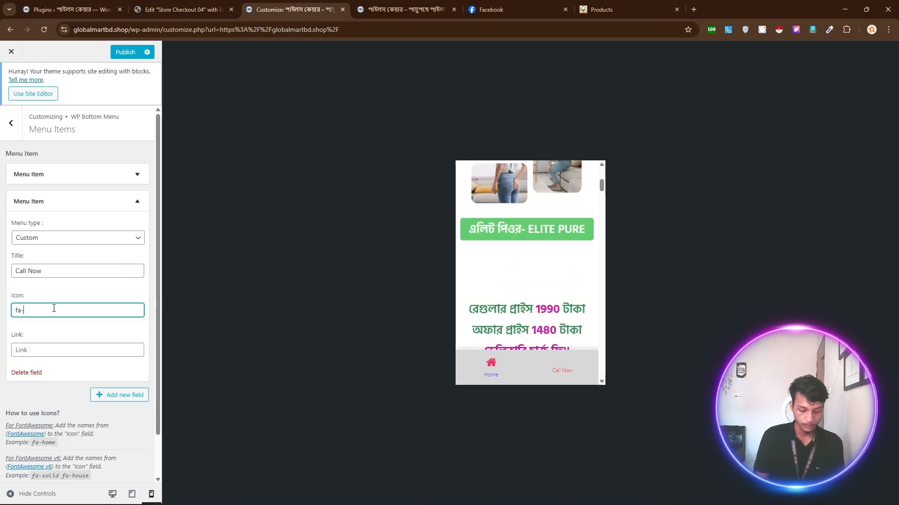
{"action": "type", "text": "phone"}
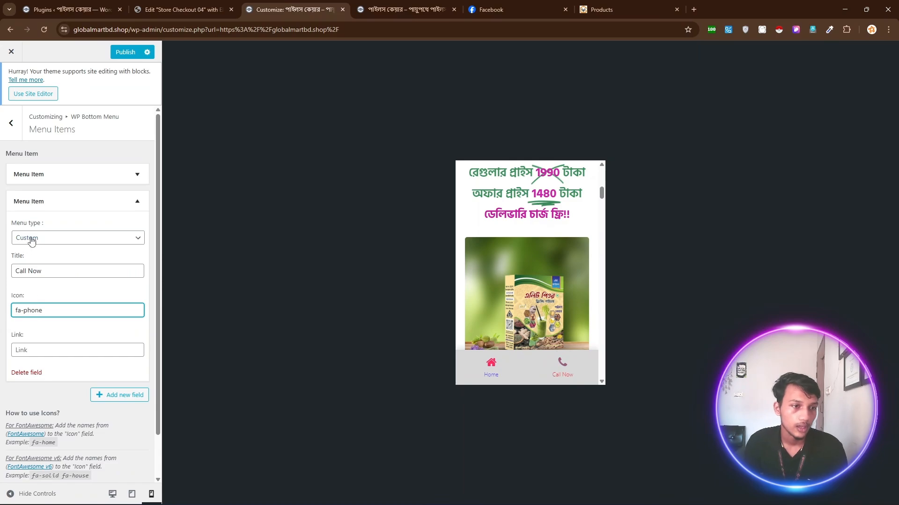
{"action": "left_click", "coordinate": [37, 355]}
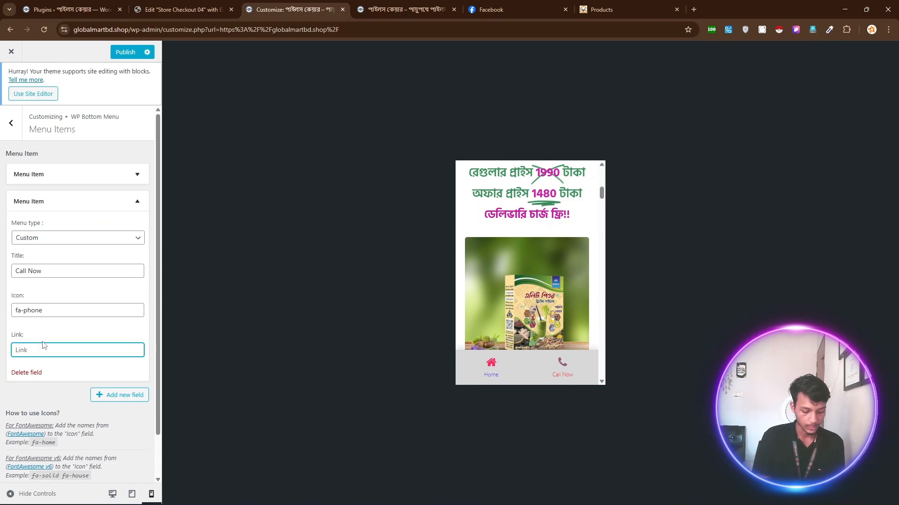
{"action": "type", "text": "te"}
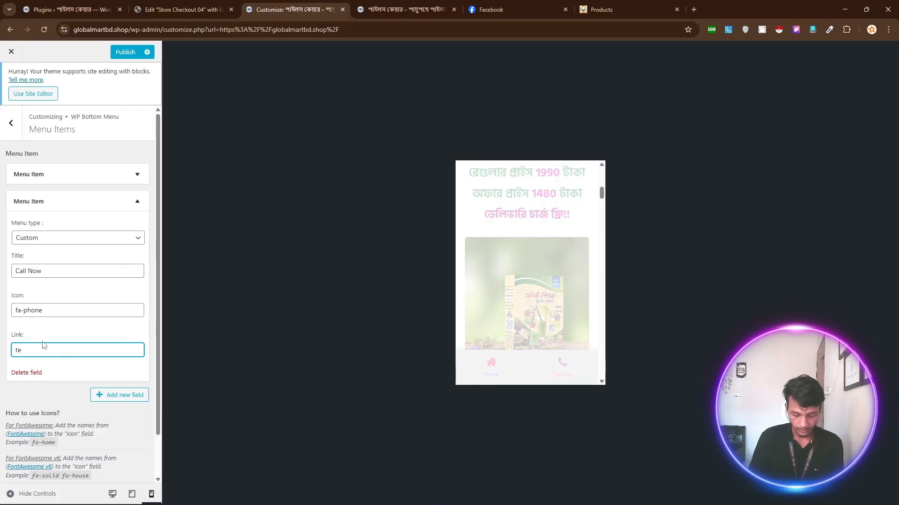
{"action": "type", "text": "l"}
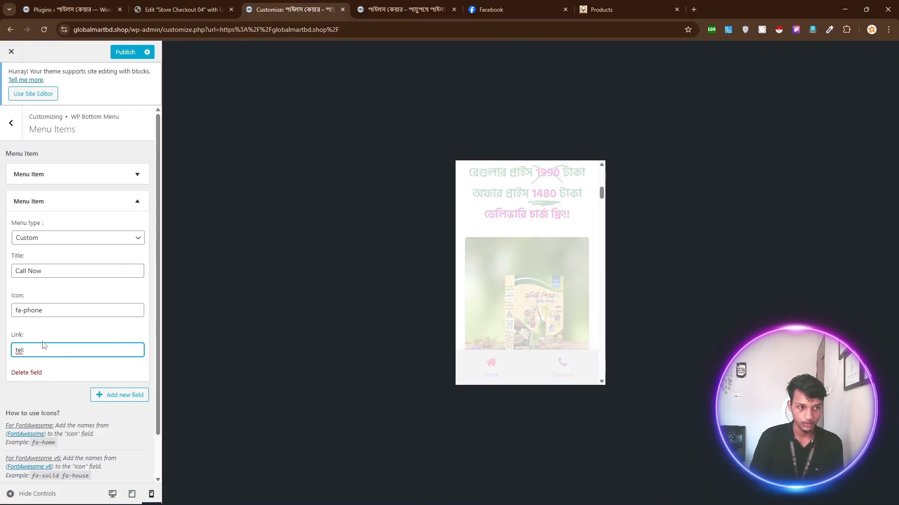
{"action": "type", "text": ":"}
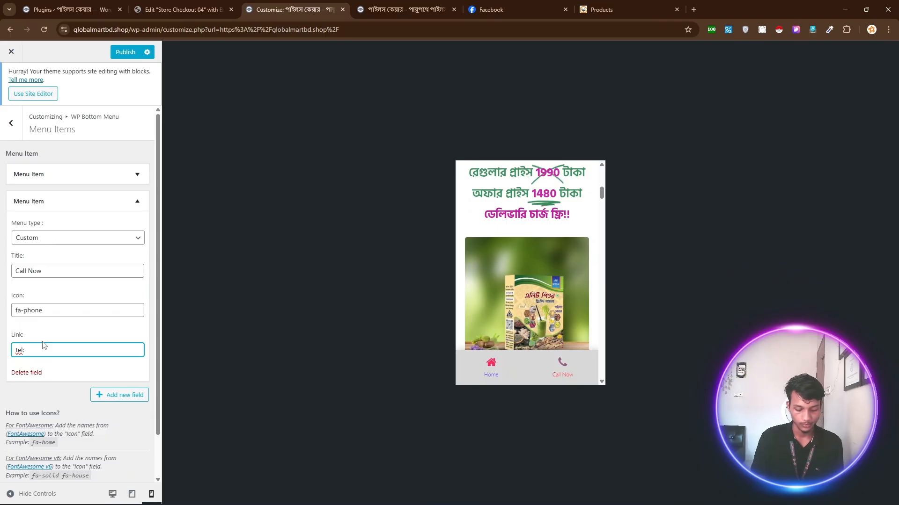
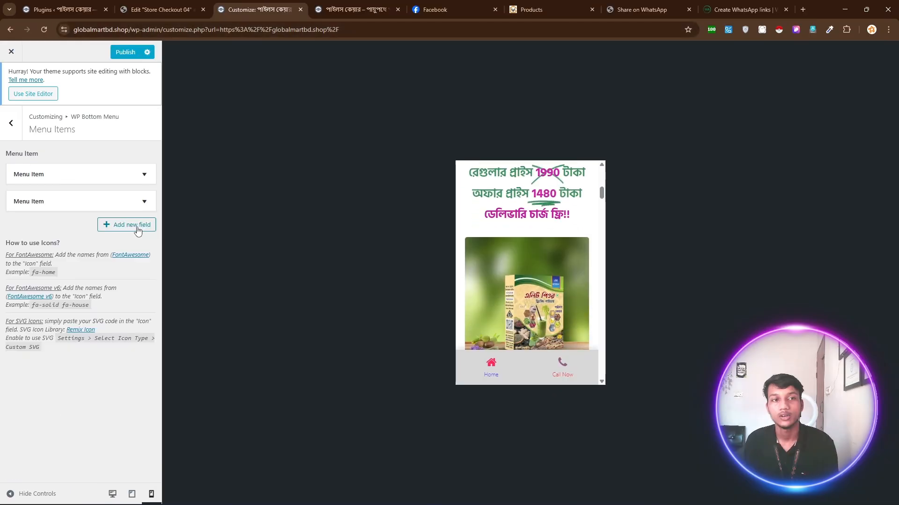
Add a third Custom bottom-menu item titled 'WhatsApp'.
{"action": "left_click", "coordinate": [137, 225]}
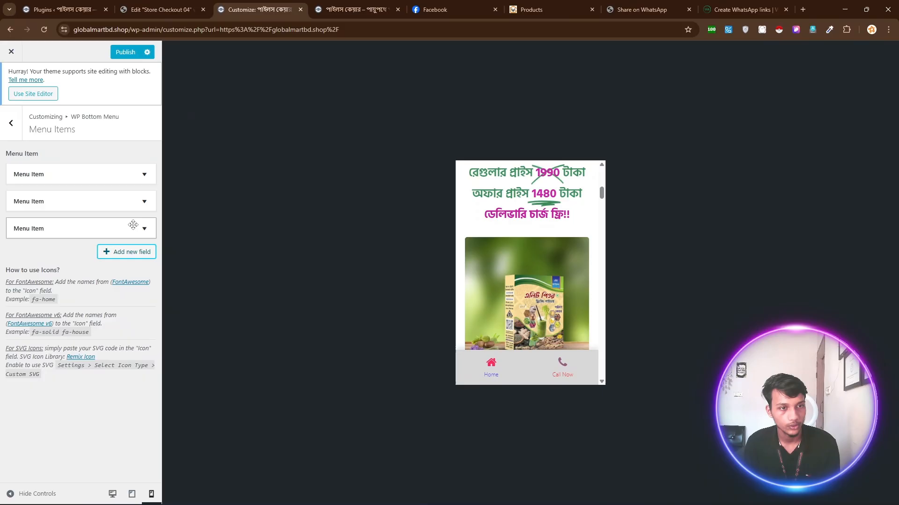
{"action": "left_click", "coordinate": [29, 233]}
{"action": "left_click", "coordinate": [27, 270]}
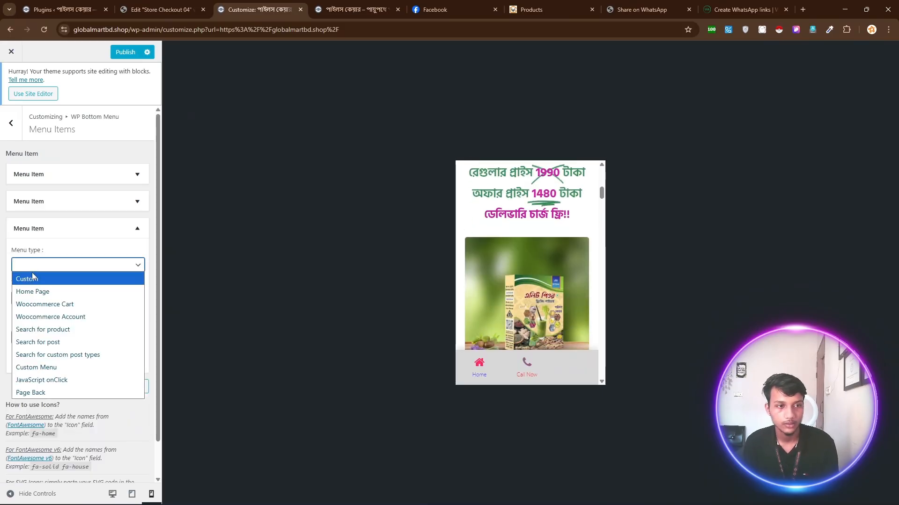
{"action": "left_click", "coordinate": [34, 277]}
{"action": "left_click", "coordinate": [36, 296]}
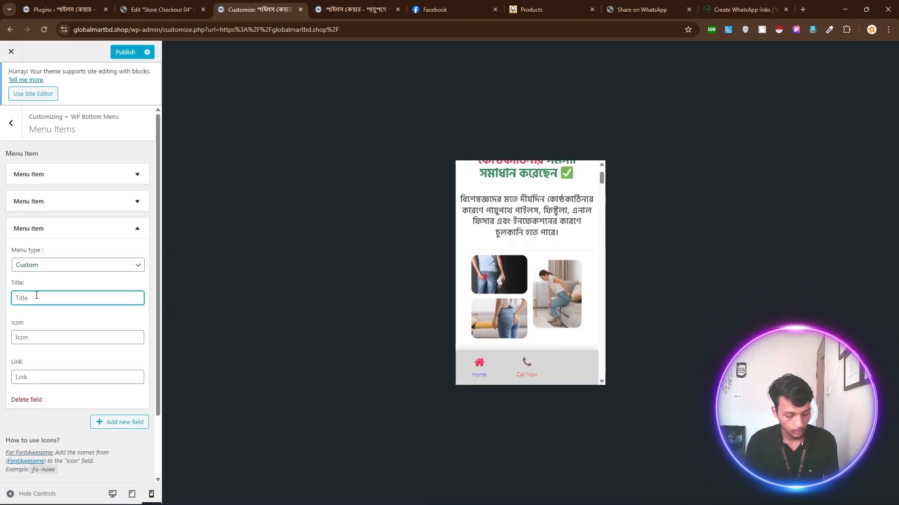
{"action": "type", "text": "What"}
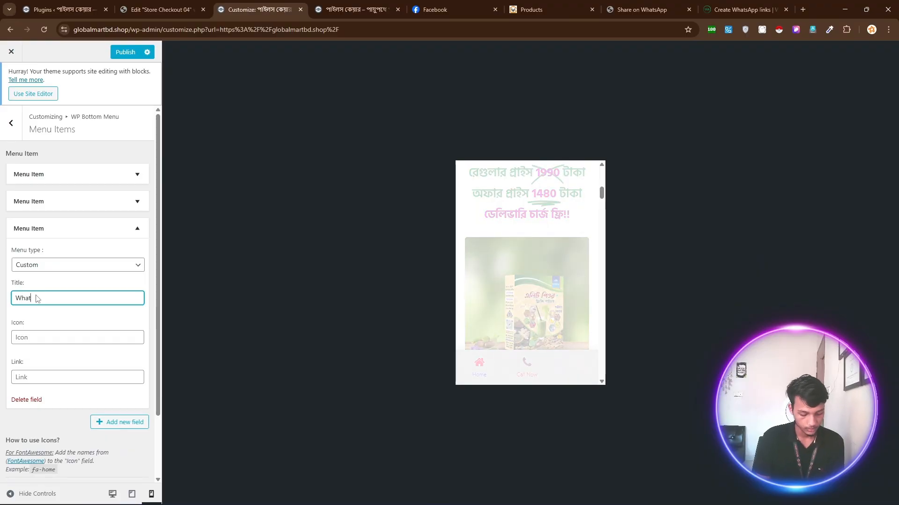
{"action": "type", "text": "s"}
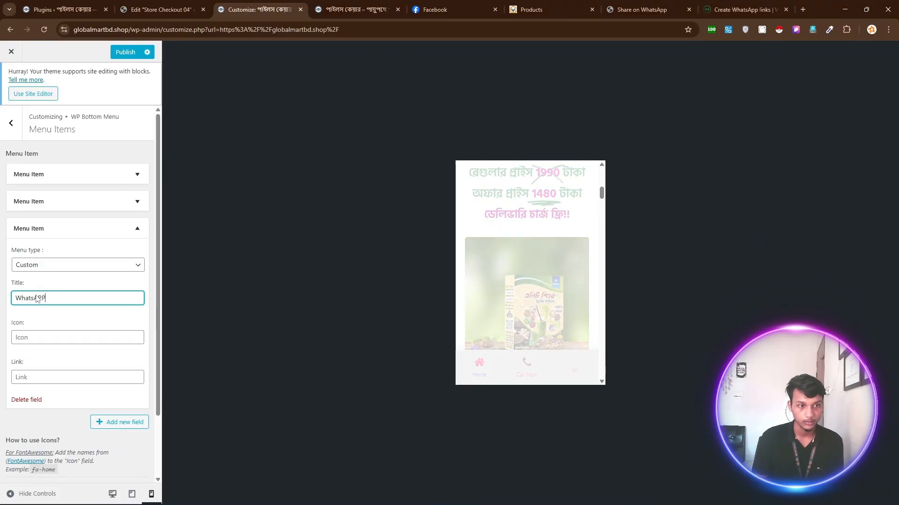
{"action": "type", "text": "APP"}
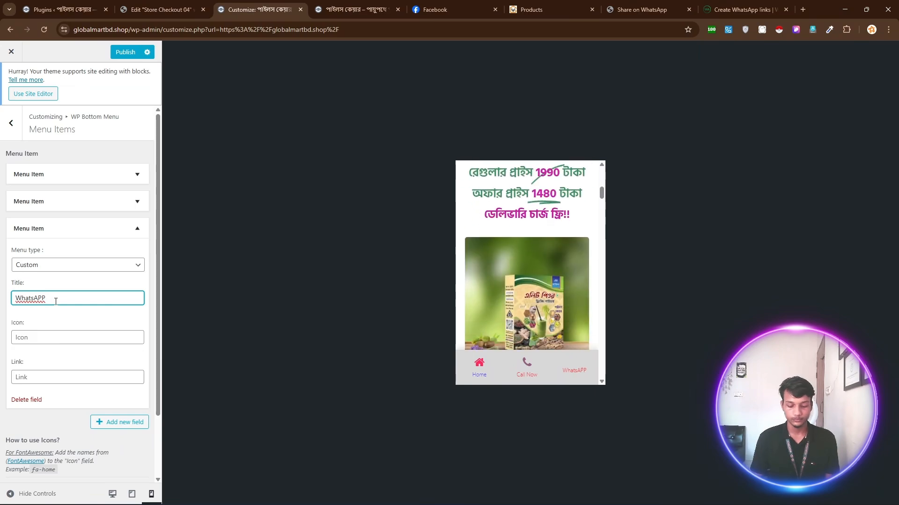
{"action": "key", "text": "BackSpace"}
{"action": "key", "text": "BackSpace"}
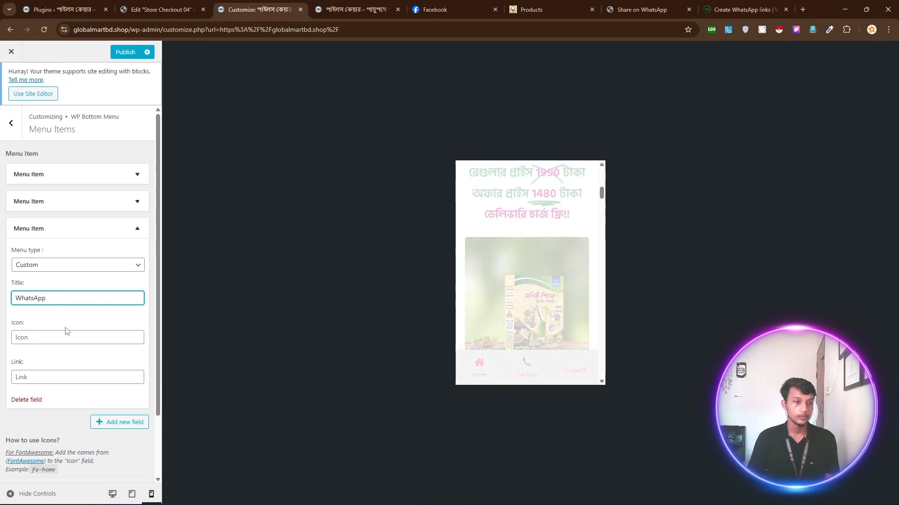
Give the WhatsApp item the fa-whatsapp icon and paste in the wa.me chat link.
{"action": "left_click", "coordinate": [62, 337]}
{"action": "type", "text": "fa"}
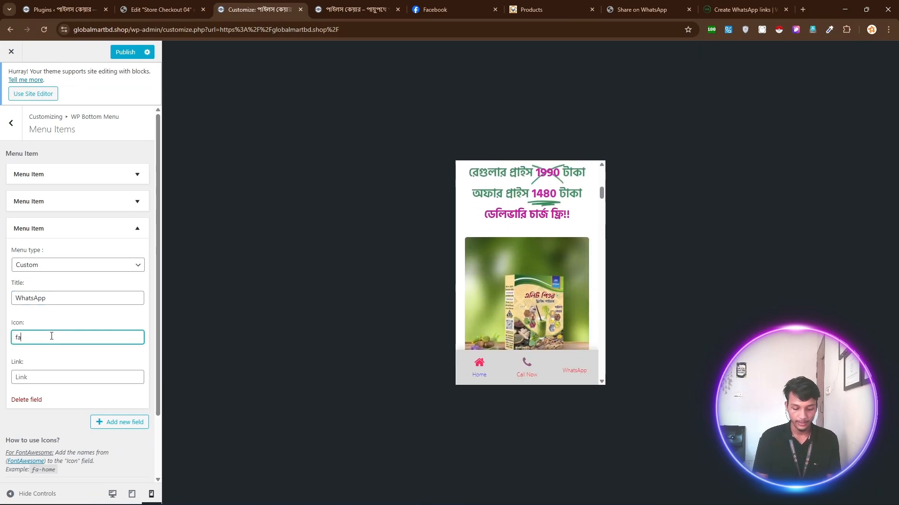
{"action": "type", "text": "-"}
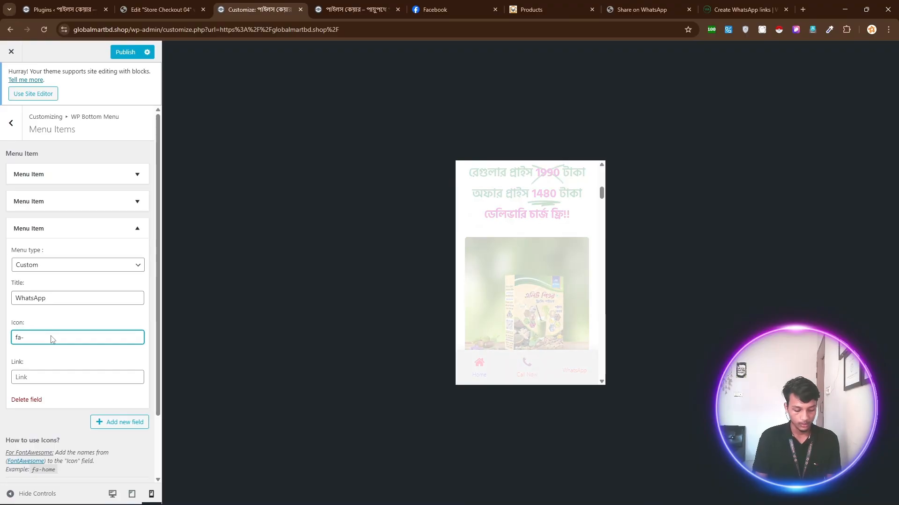
{"action": "type", "text": "what"}
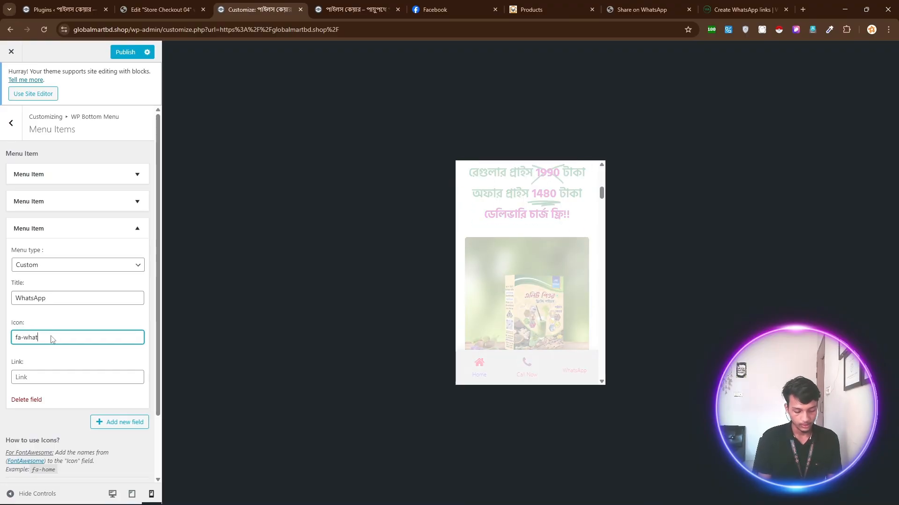
{"action": "type", "text": "sapp"}
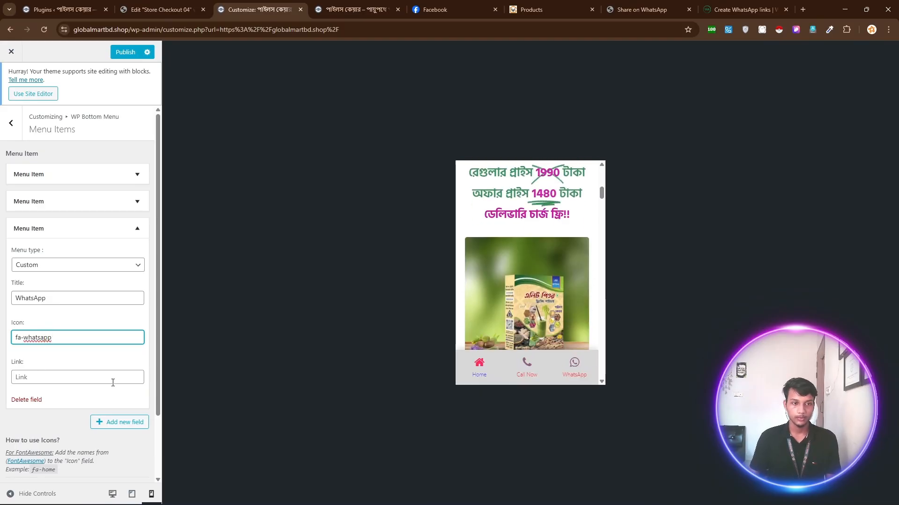
{"action": "left_click", "coordinate": [71, 380]}
{"action": "key", "text": "ctrl+v"}
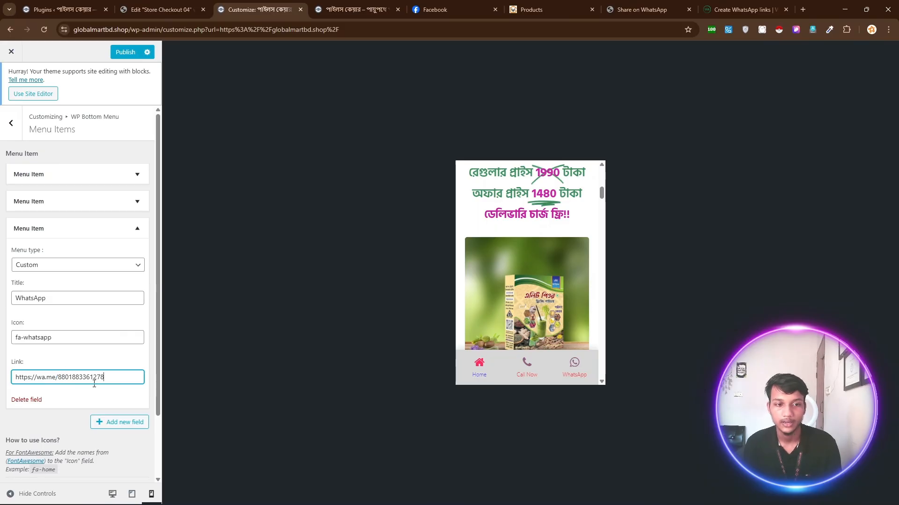
Publish the bottom menu changes.
{"action": "left_click", "coordinate": [125, 53]}
{"action": "right_click", "coordinate": [126, 54]}
{"action": "left_click", "coordinate": [355, 9]}
Tap WhatsApp on the live mobile page, open the chat in the WhatsApp app, then return to the customizer.
{"action": "left_click", "coordinate": [356, 10]}
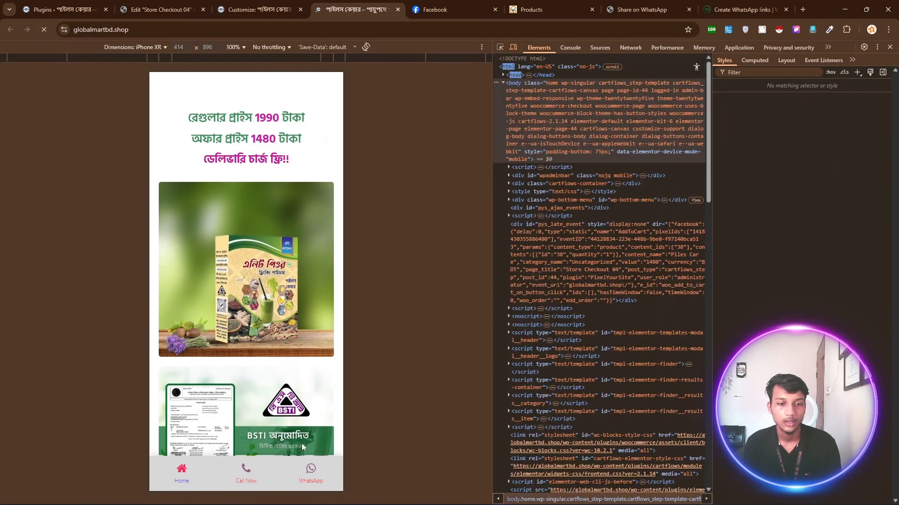
{"action": "left_click", "coordinate": [309, 469]}
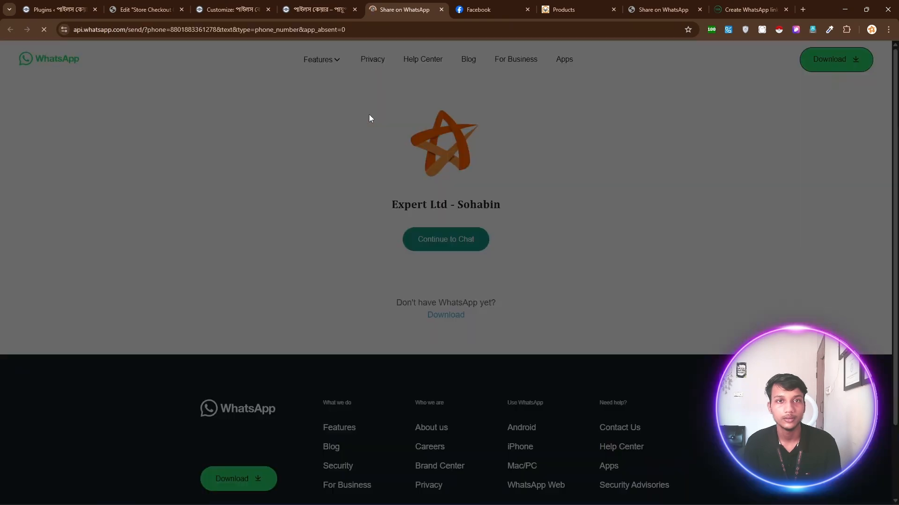
{"action": "left_click", "coordinate": [486, 113]}
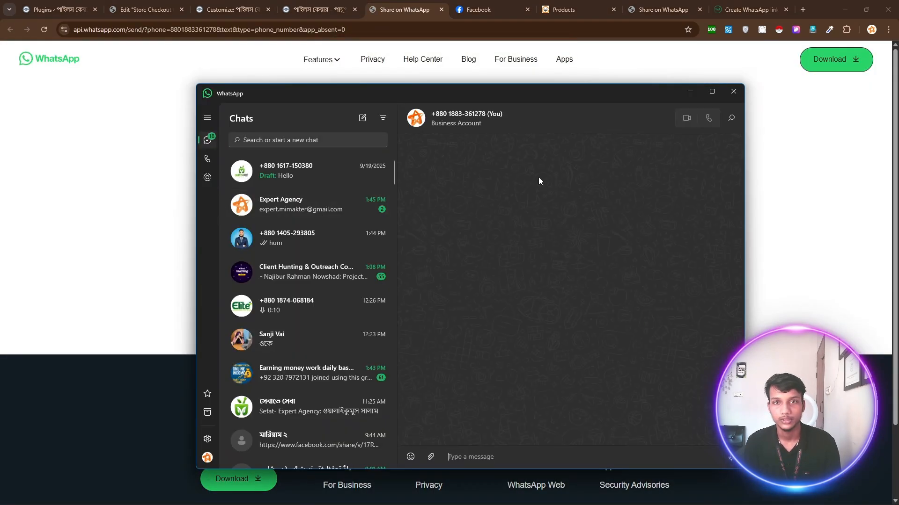
{"action": "left_click", "coordinate": [253, 4]}
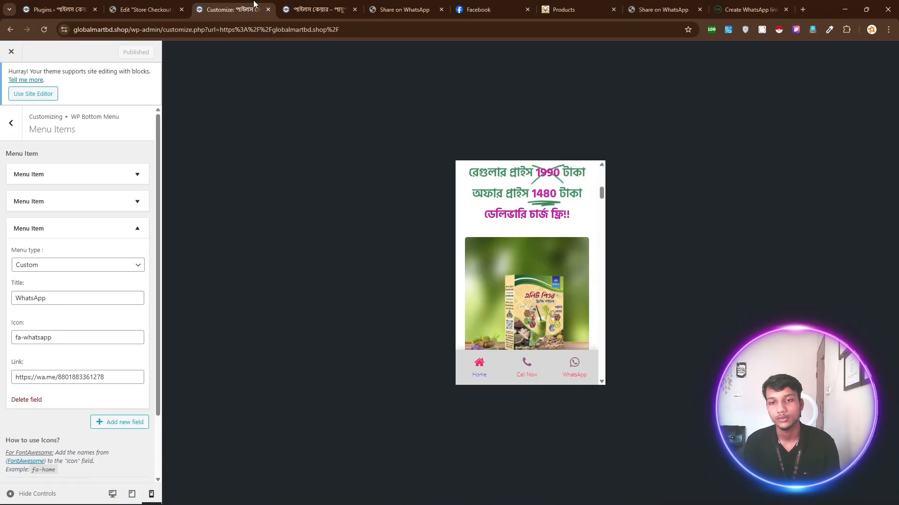